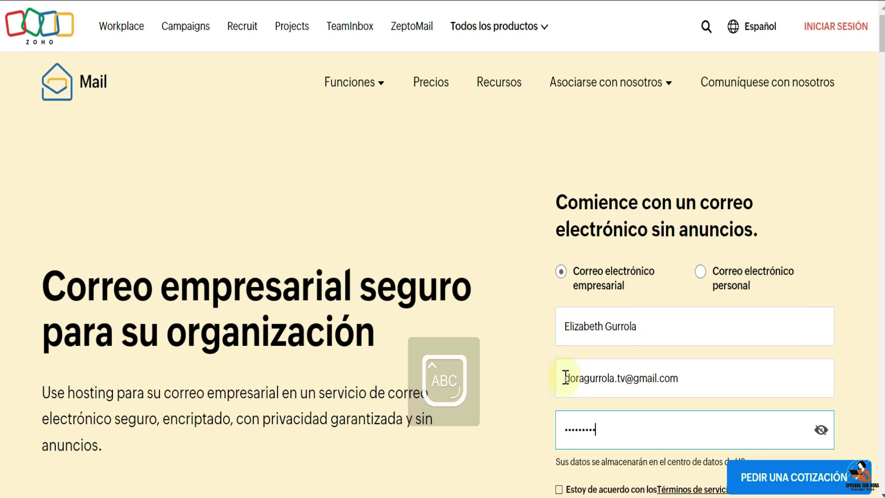
- Accept the terms of service and submit the free Zoho Mail signup
scroll(567, 377, "down", 4)
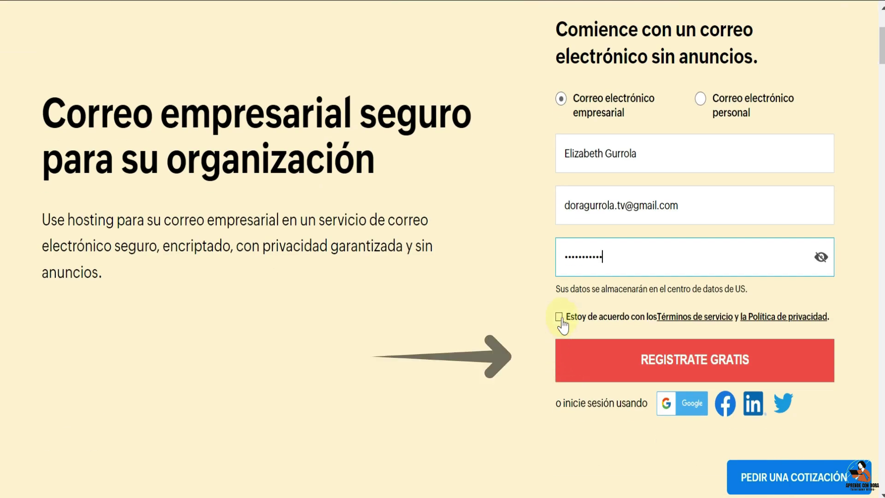
left_click(560, 317)
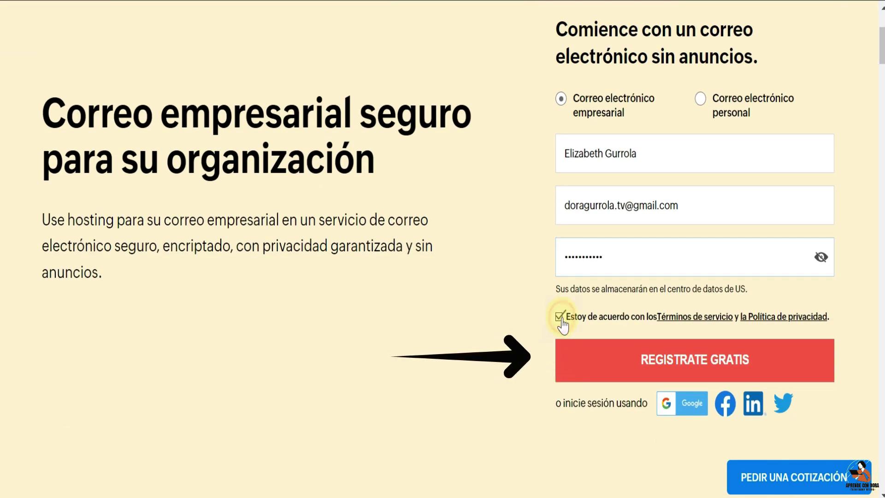
left_click(705, 369)
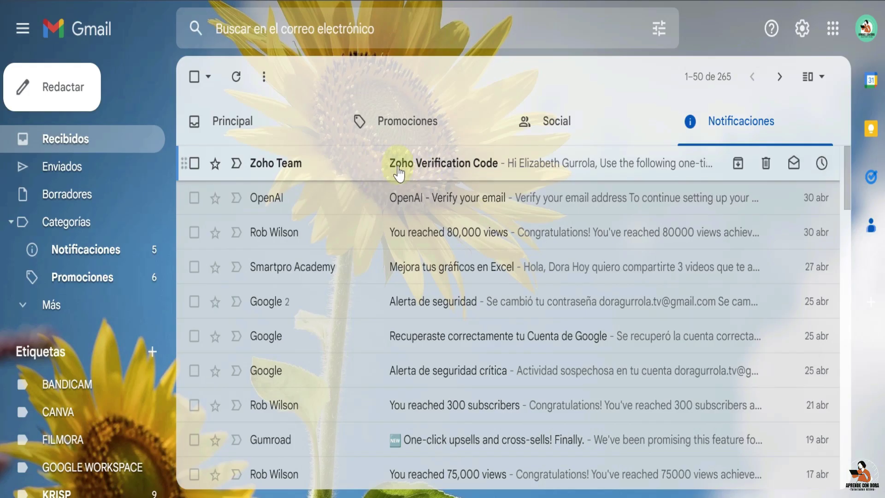
- Open Zoho's verification email in Gmail and copy the one-time code
left_click(395, 174)
scroll(358, 395, "down", 2)
left_click_drag(303, 343, 236, 346)
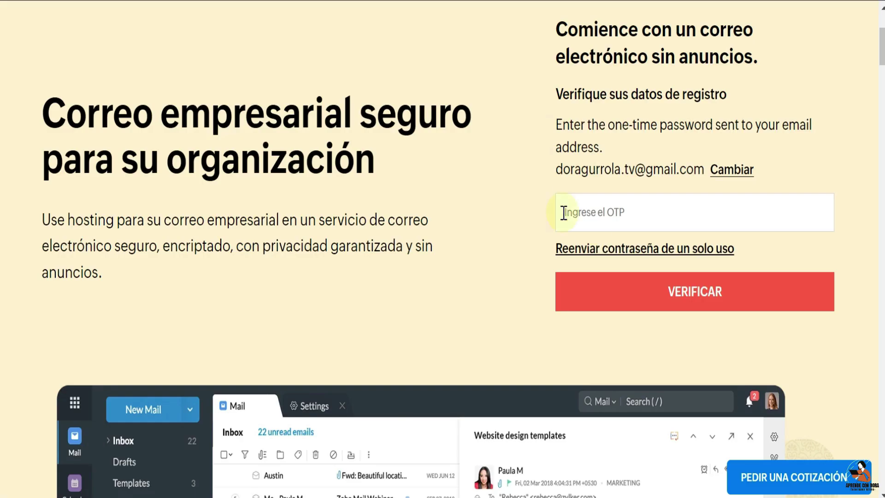
left_click(591, 223)
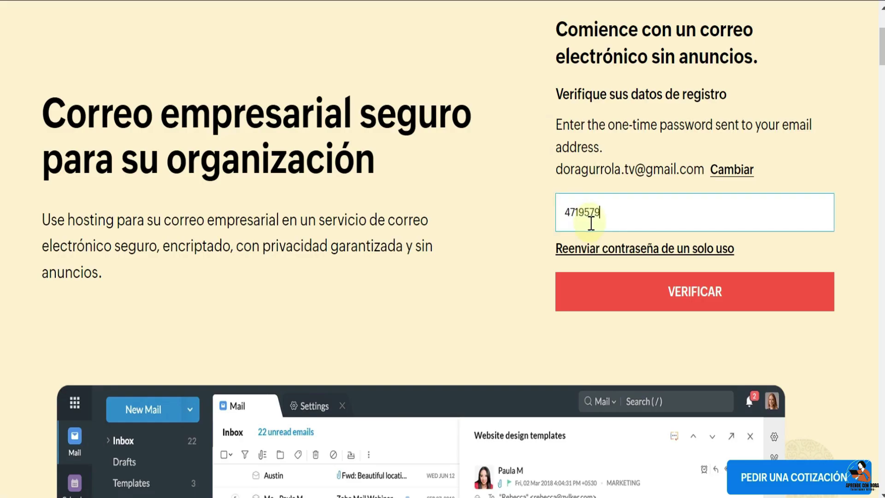
- Submit the code, save the password, compare Mensual/Anual prices and start the free plan
left_click(708, 305)
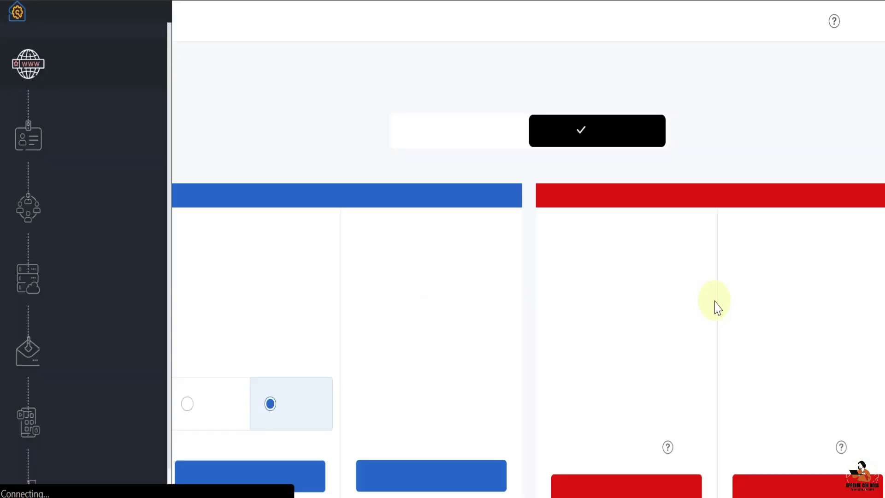
left_click(561, 102)
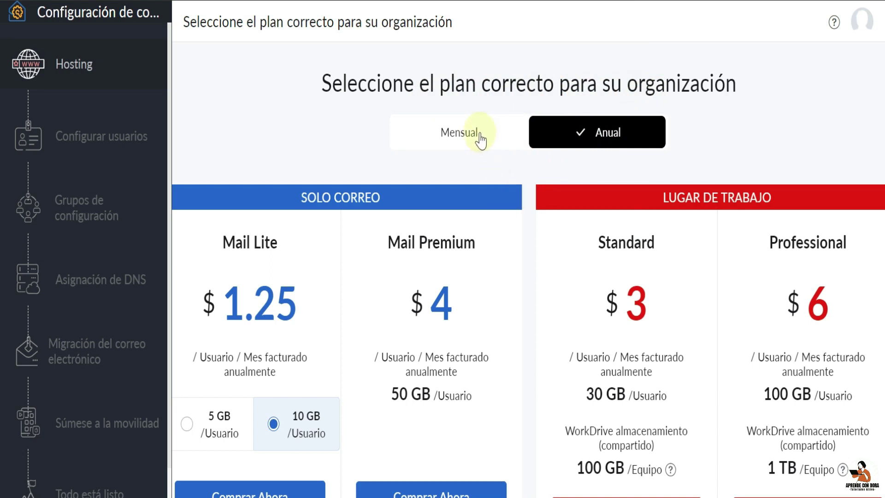
left_click(479, 133)
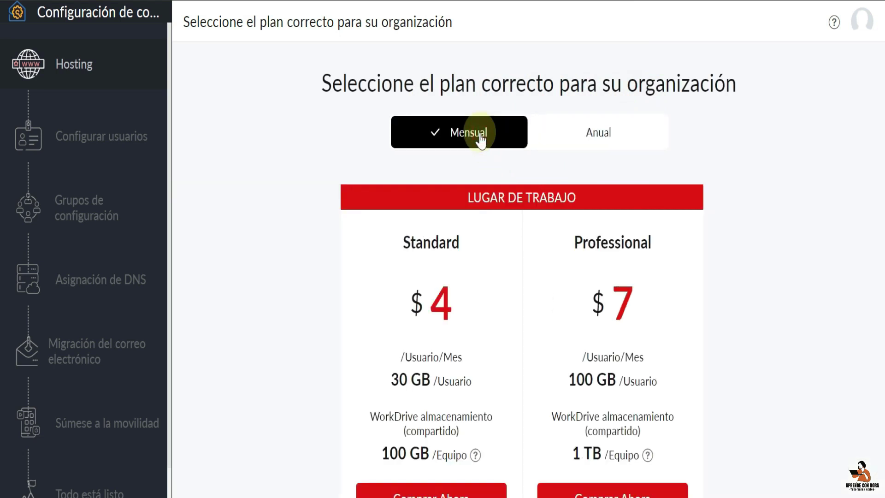
left_click(578, 134)
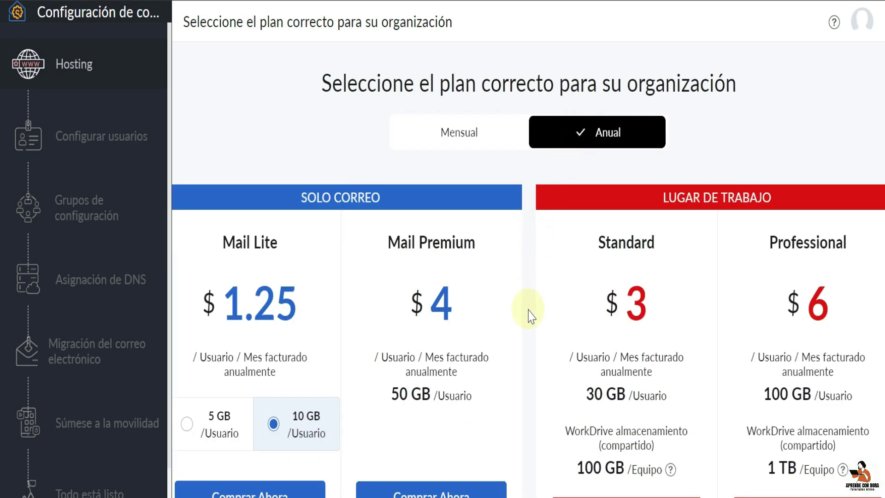
scroll(530, 315, "down", 5)
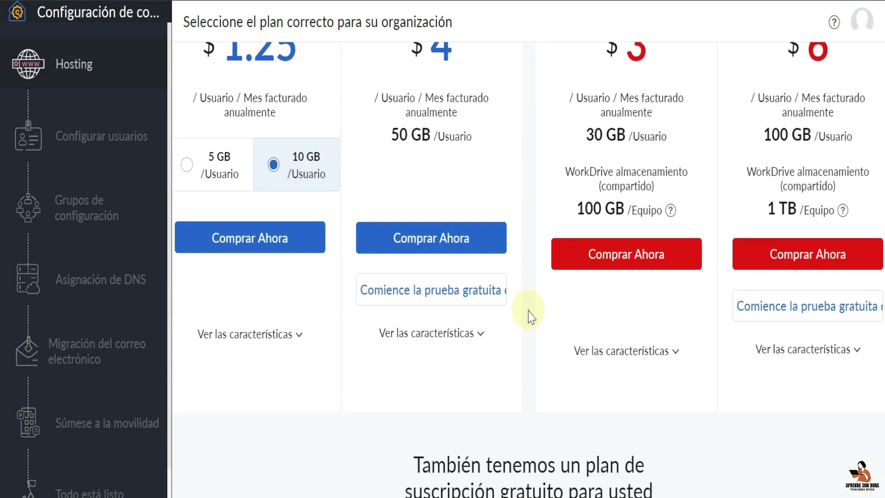
scroll(531, 316, "down", 3)
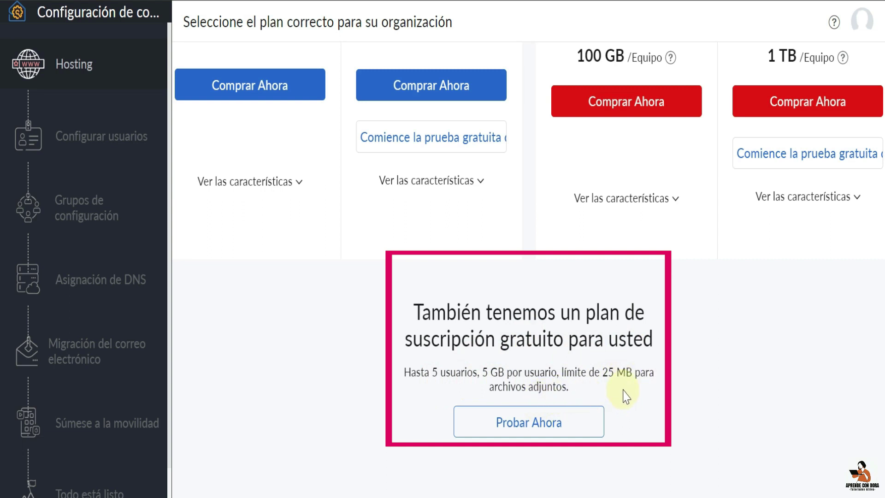
left_click(563, 424)
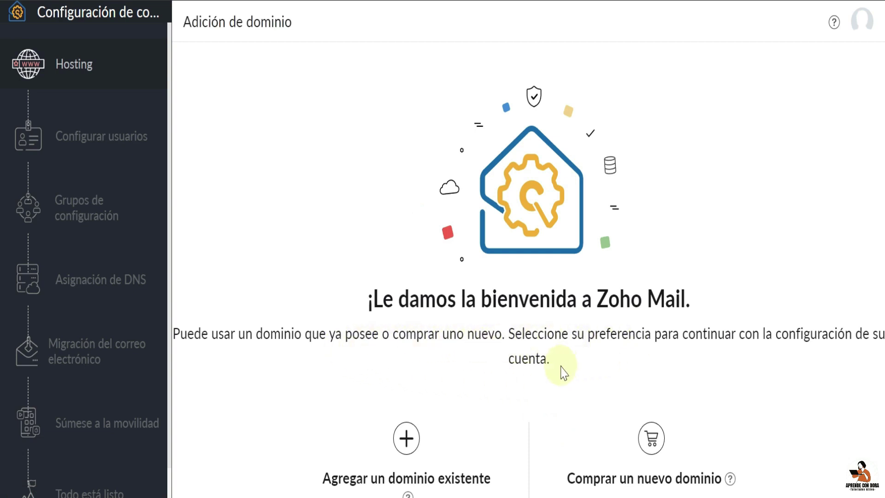
scroll(563, 372, "down", 3)
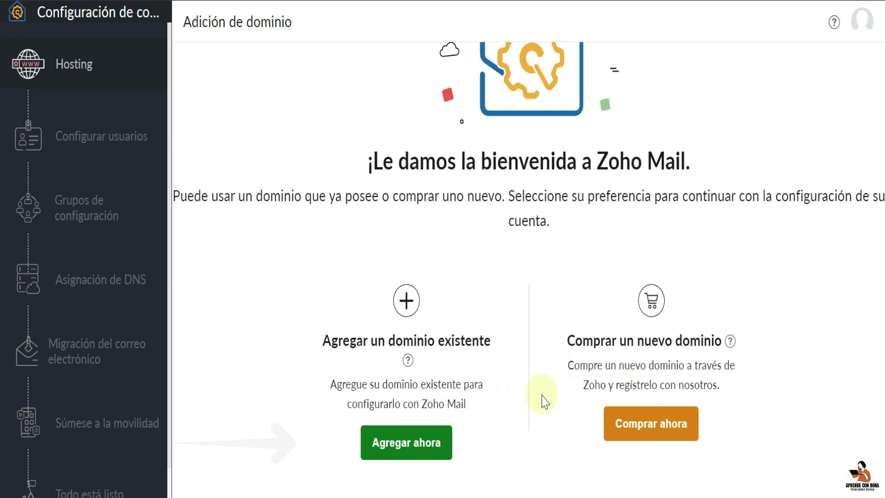
left_click(430, 441)
type("www.herramientastalabarteriabc.com")
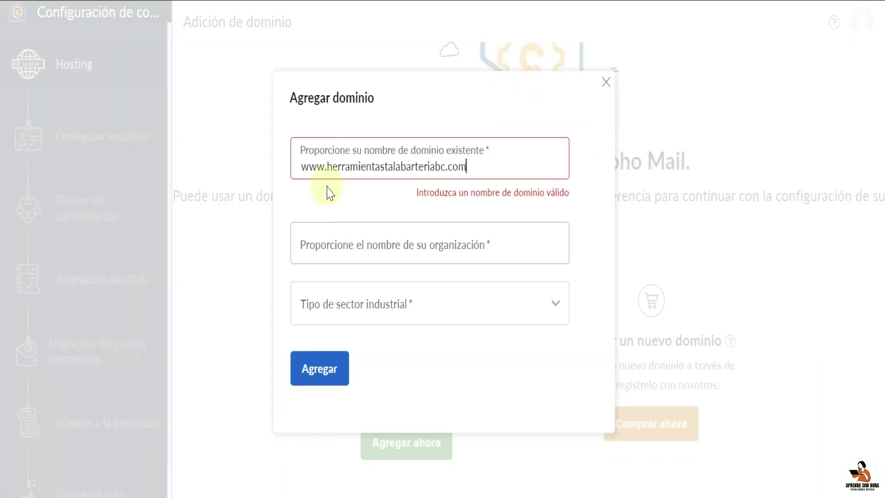
left_click(341, 240)
type("Herramientas Talabarteria BC")
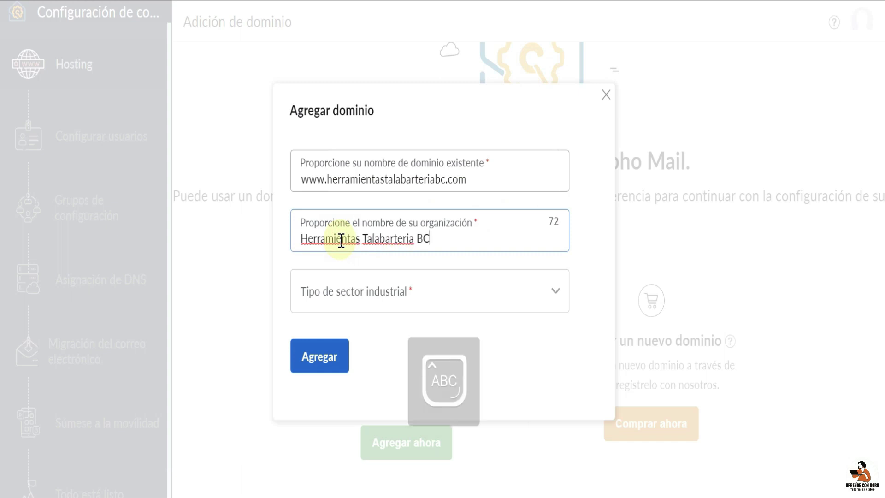
left_click(553, 301)
scroll(499, 226, "down", 7)
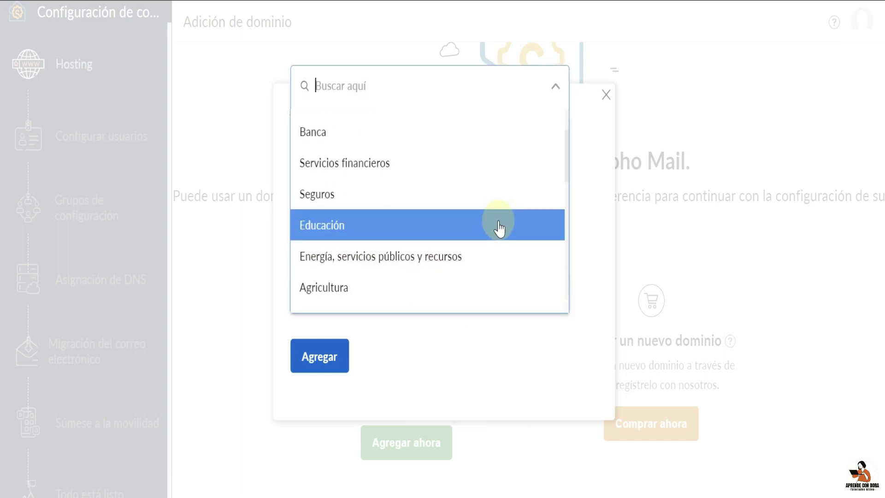
scroll(499, 228, "down", 4)
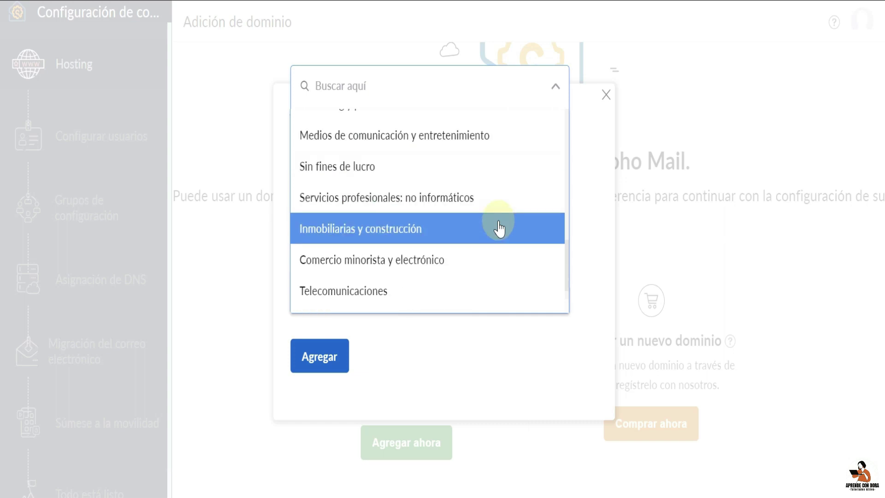
scroll(499, 228, "down", 2)
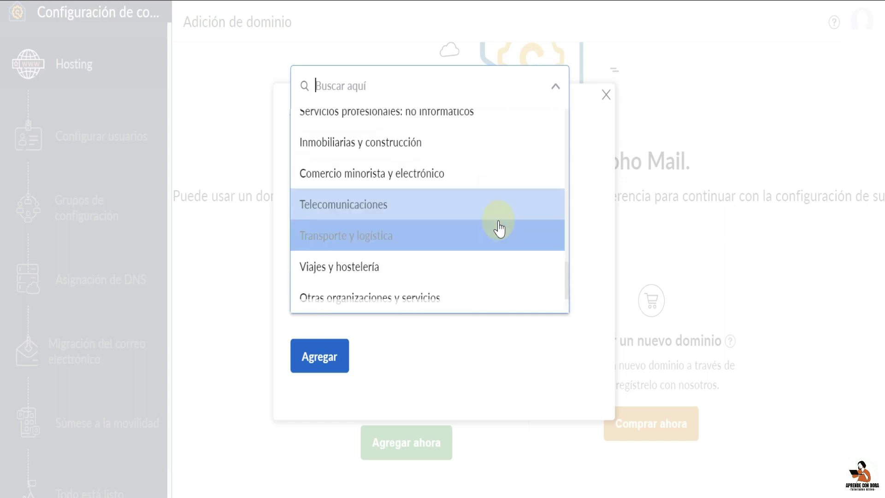
left_click(482, 177)
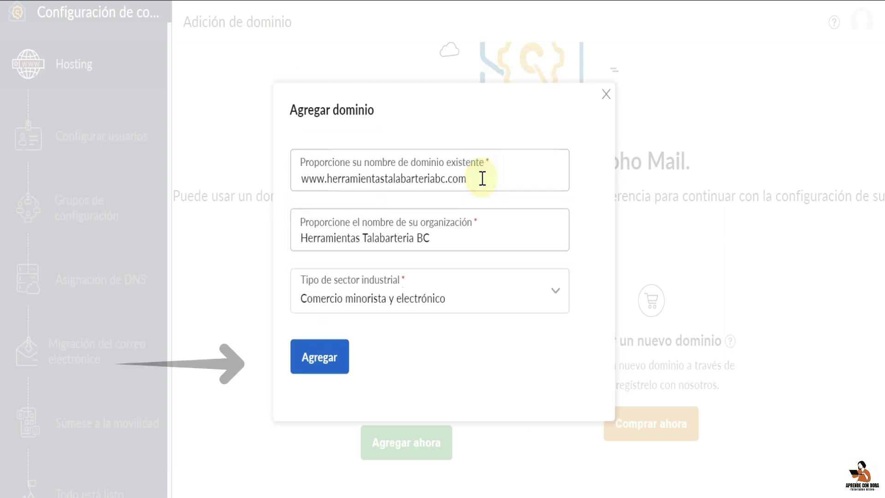
left_click(334, 365)
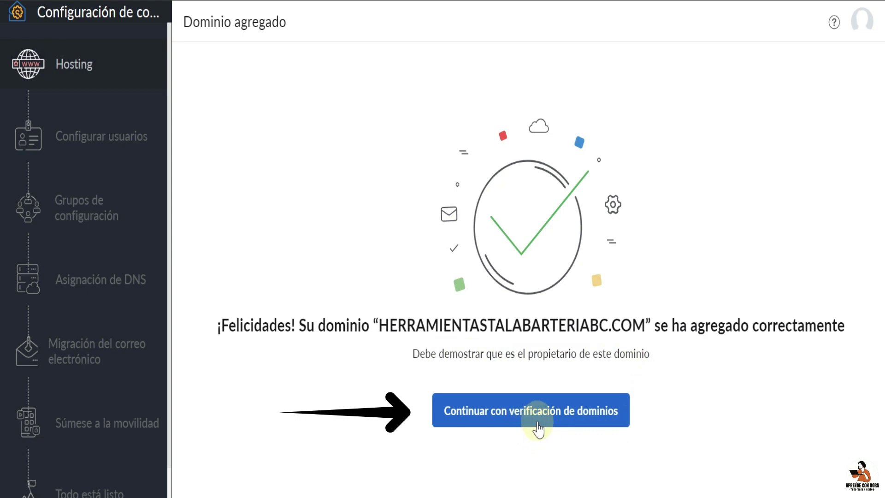
- Continue to domain verification to show the TXT record to add at Wix
left_click(580, 423)
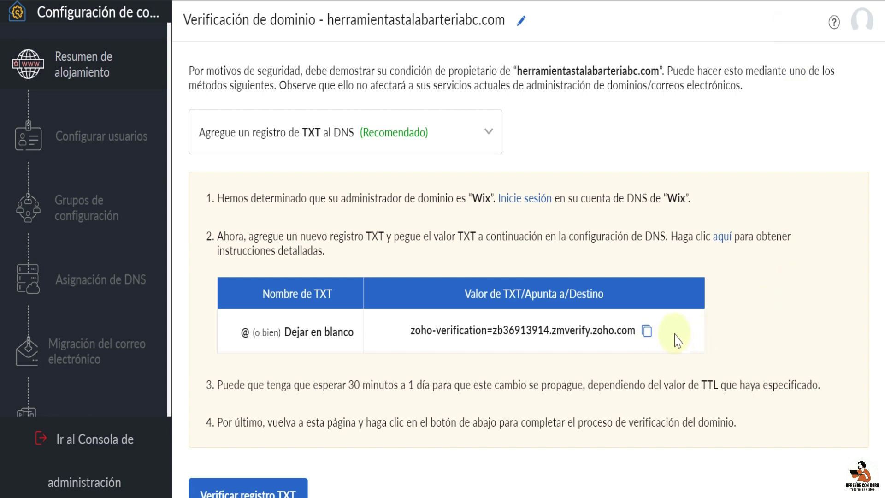
- Copy the Zoho TXT value and sign in to Wix with the saved account
left_click(646, 331)
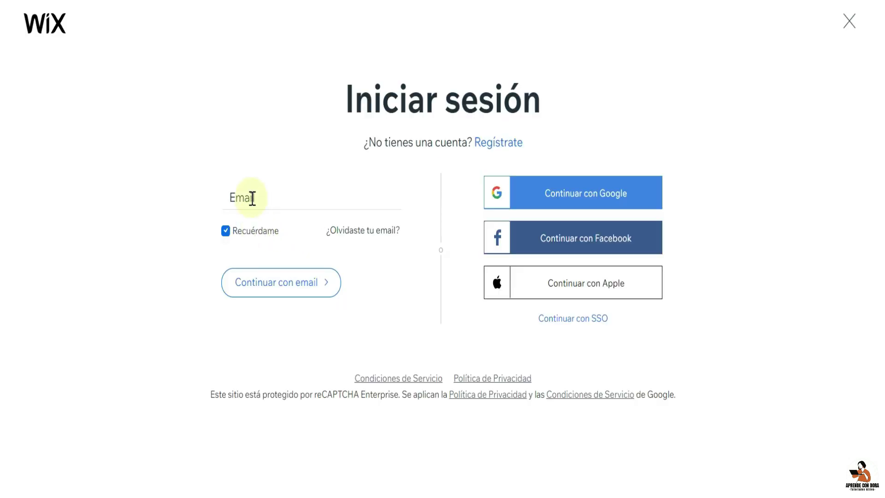
left_click(251, 194)
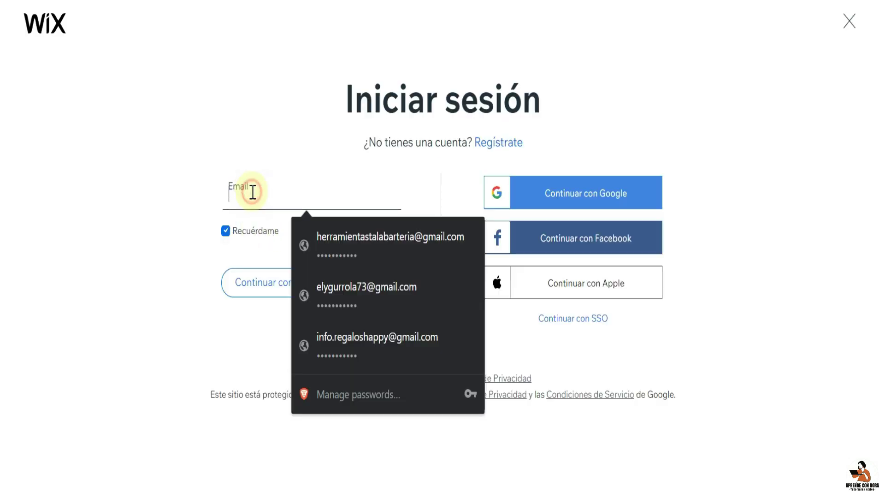
left_click(353, 252)
left_click(297, 292)
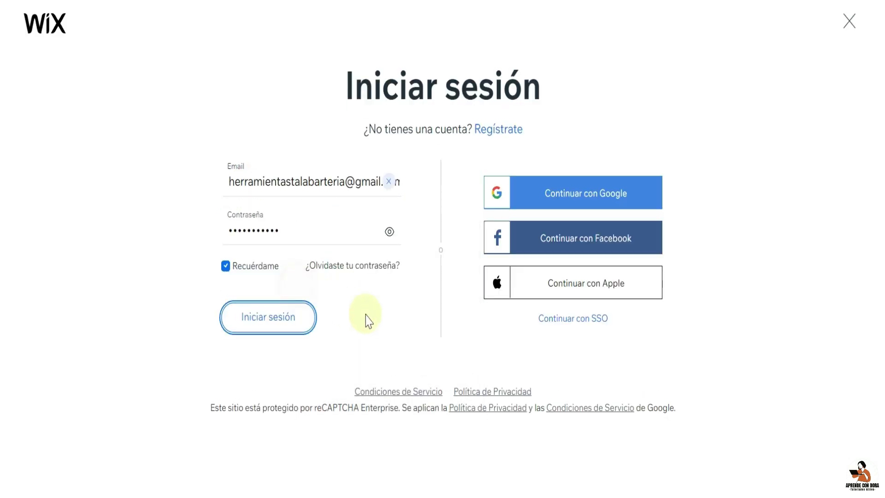
left_click(270, 322)
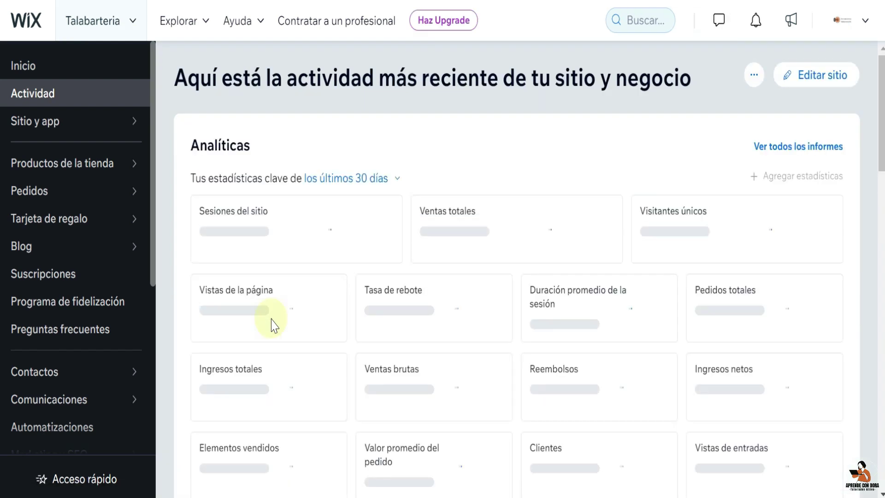
- Go to Ajustes > Dominios and open Administrar registros DNS for herramientastalabarteriabc.com
double_click(148, 277)
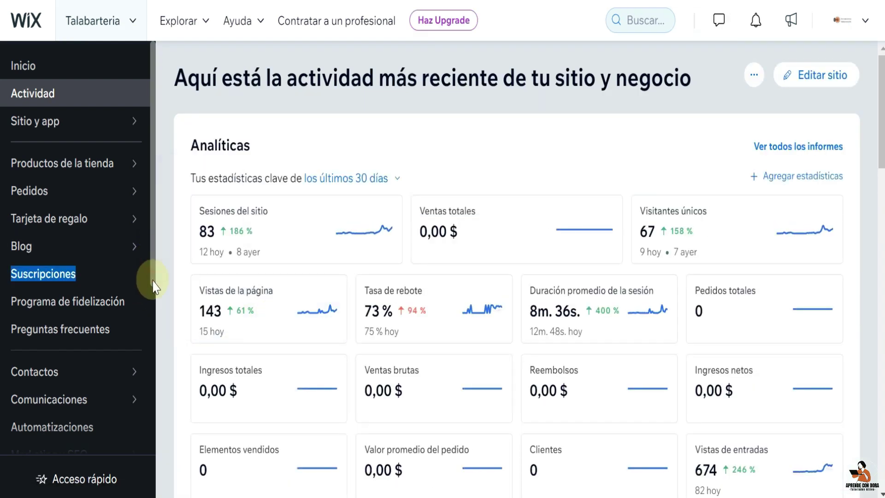
left_click_drag(152, 281, 139, 395)
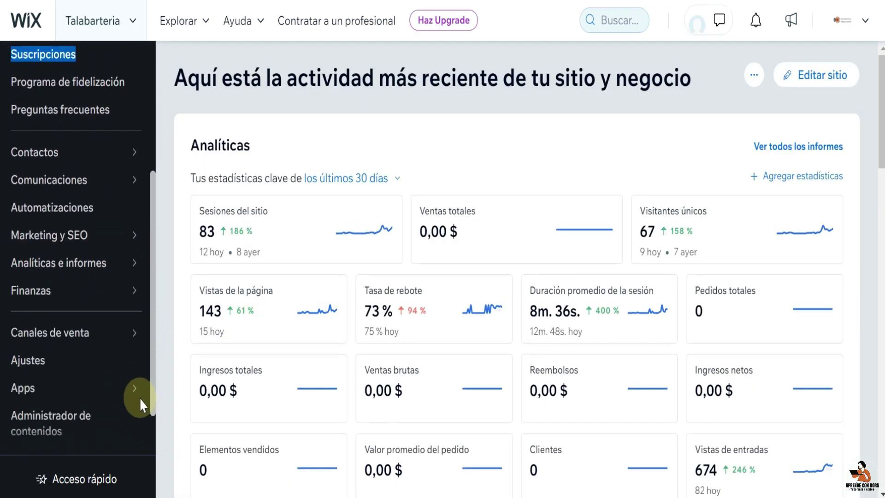
left_click(90, 366)
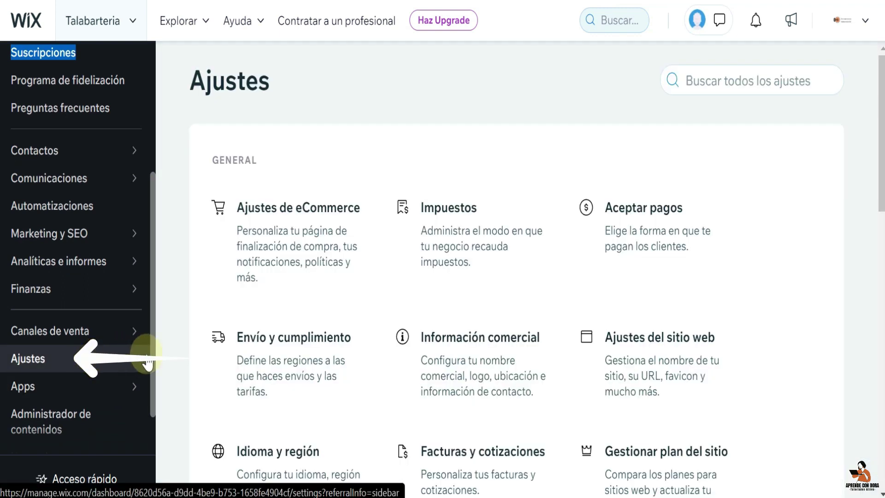
scroll(352, 351, "down", 7)
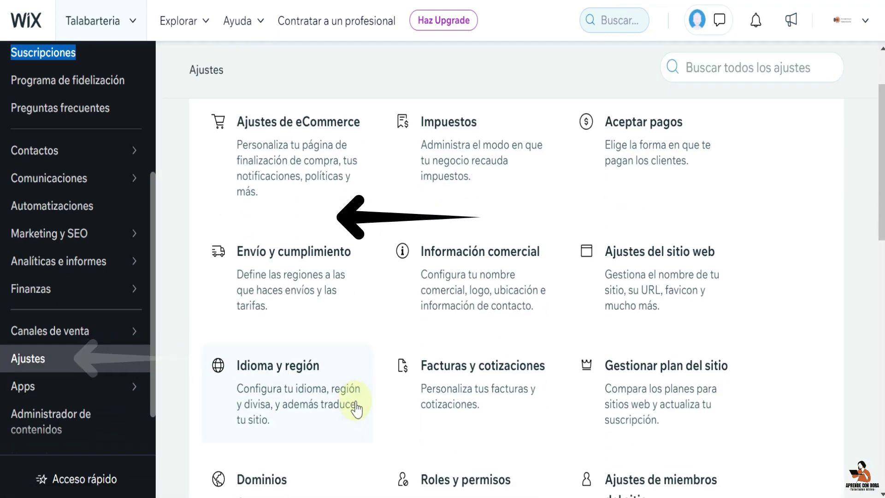
left_click(263, 234)
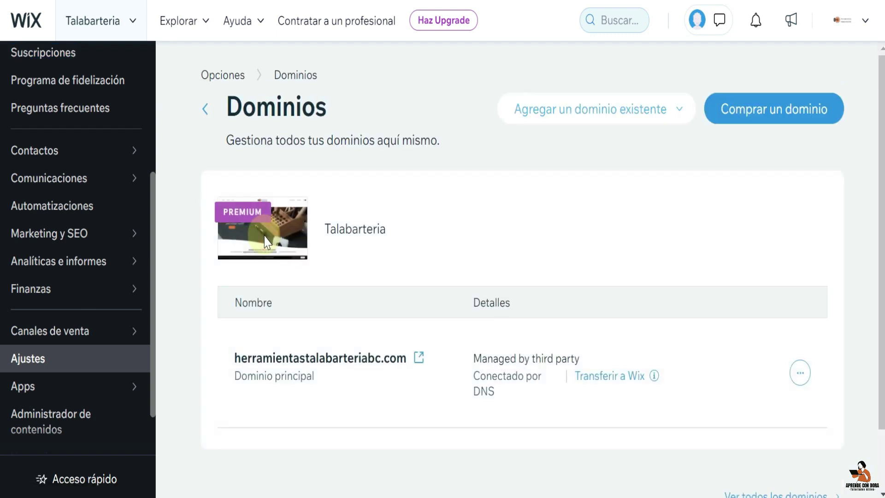
left_click(799, 374)
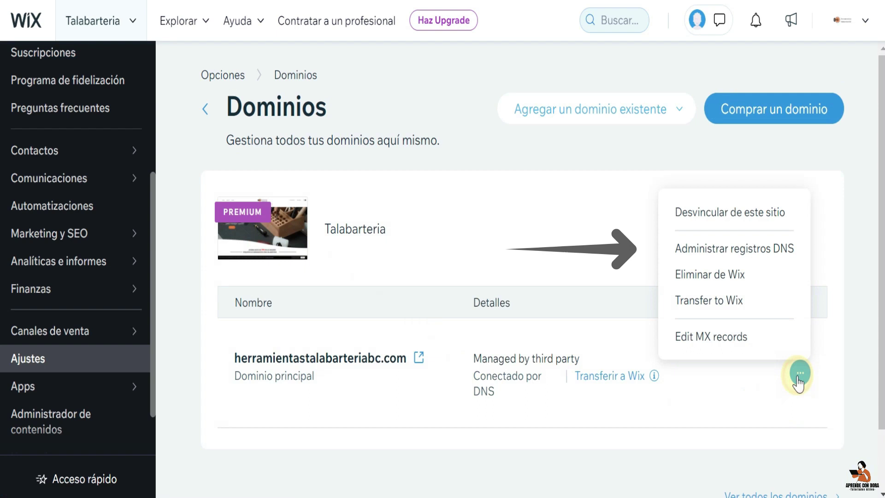
left_click(787, 249)
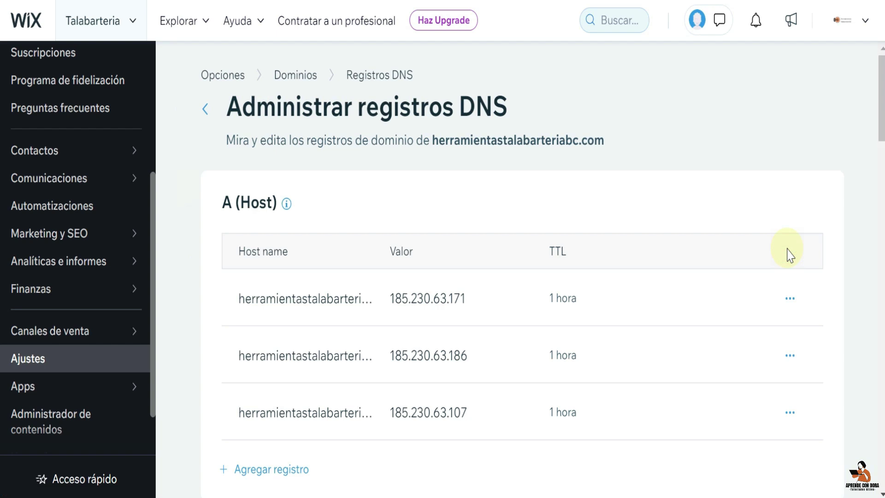
- Add a TXT (Texto) record with the zoho-verification value and save it
scroll(631, 368, "down", 10)
scroll(632, 369, "down", 5)
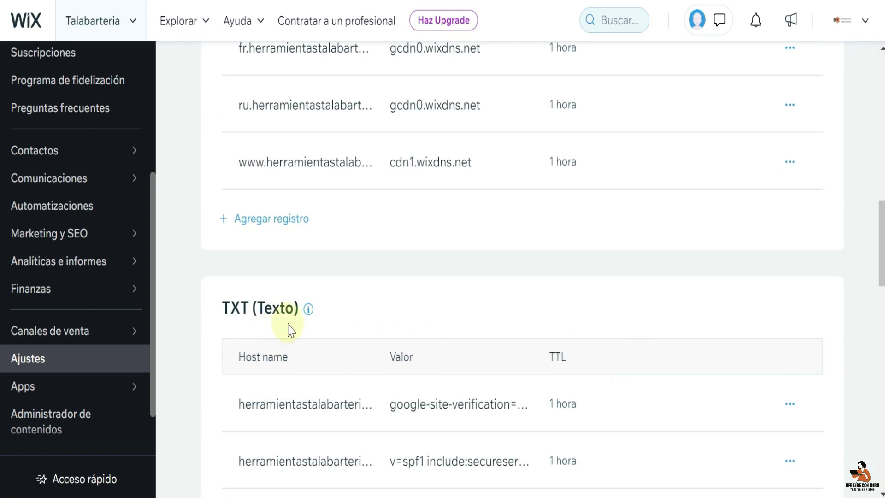
scroll(438, 336, "down", 4)
left_click(282, 402)
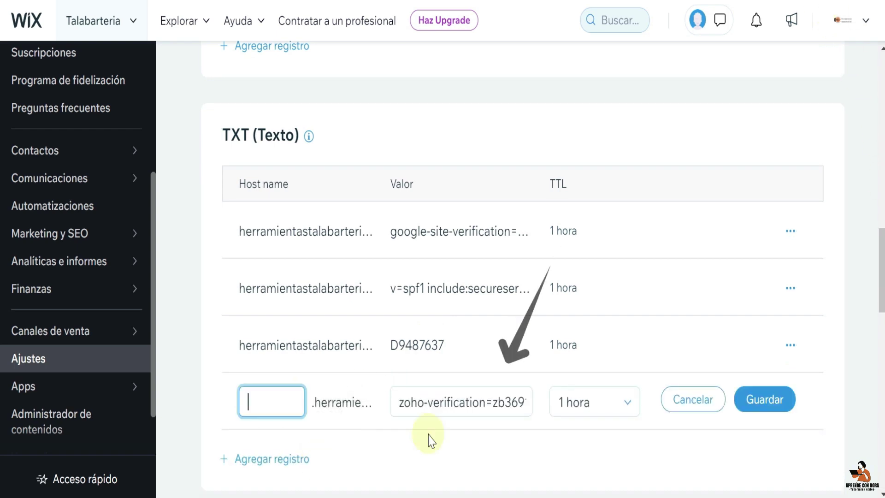
left_click(768, 401)
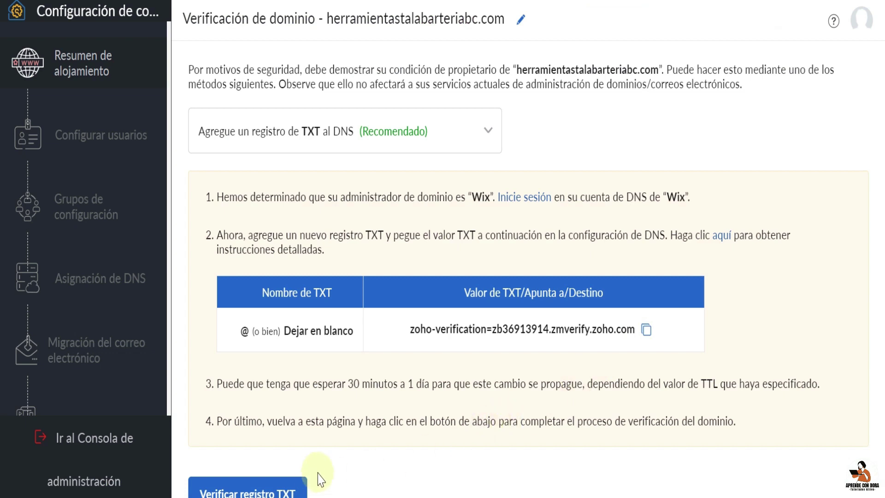
- Verify the domain's TXT record, then create the admin login address on the domain
scroll(321, 474, "down", 1)
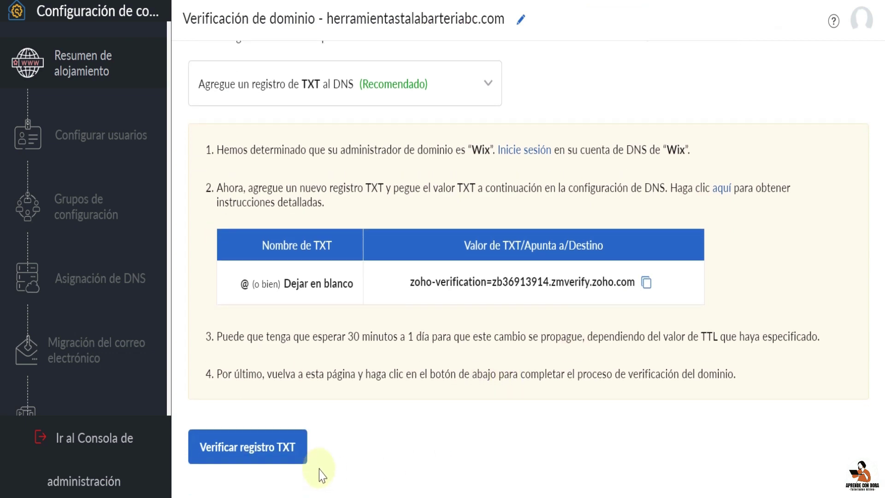
left_click(281, 461)
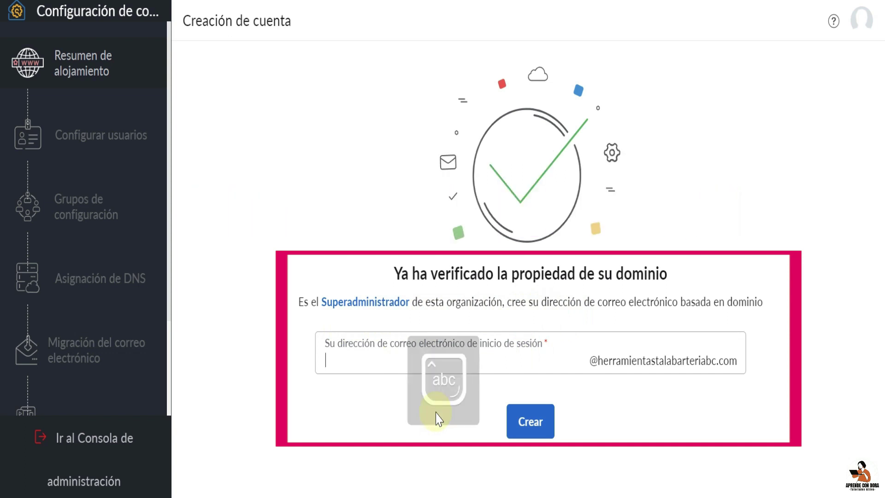
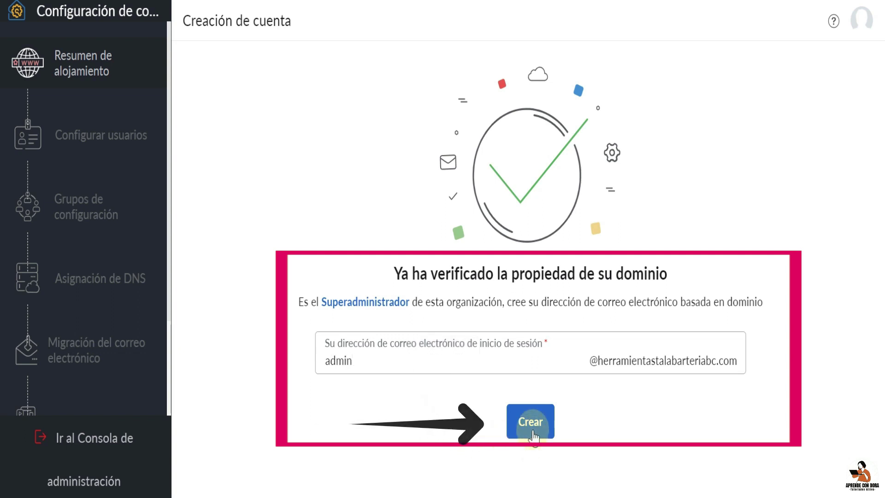
left_click(534, 432)
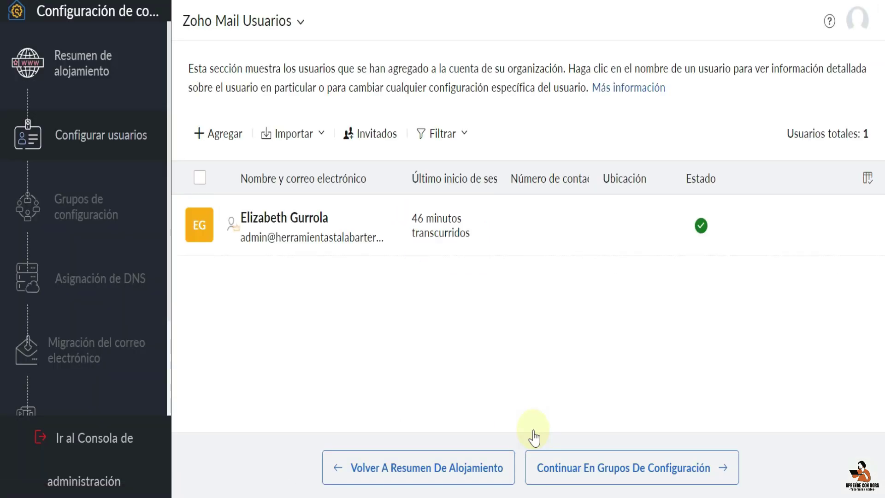
- Continue past the groups setup to the DNS mapping step listing MX and SPF records
left_click(622, 468)
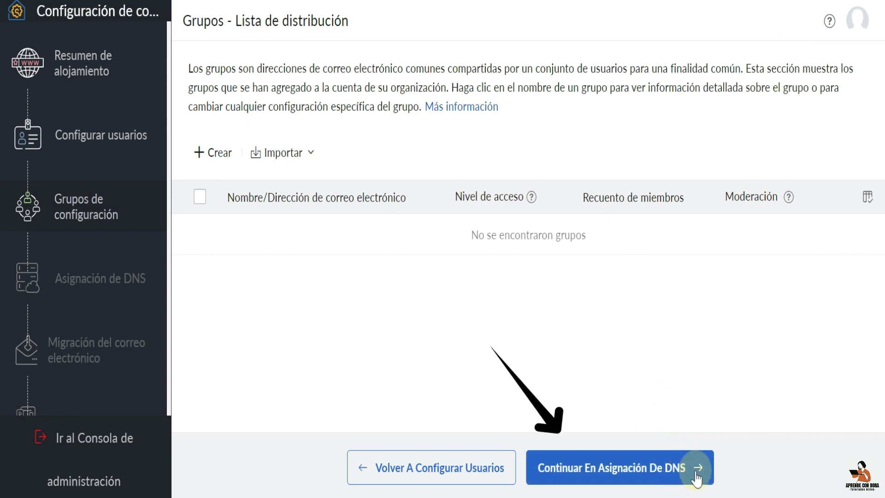
left_click(696, 475)
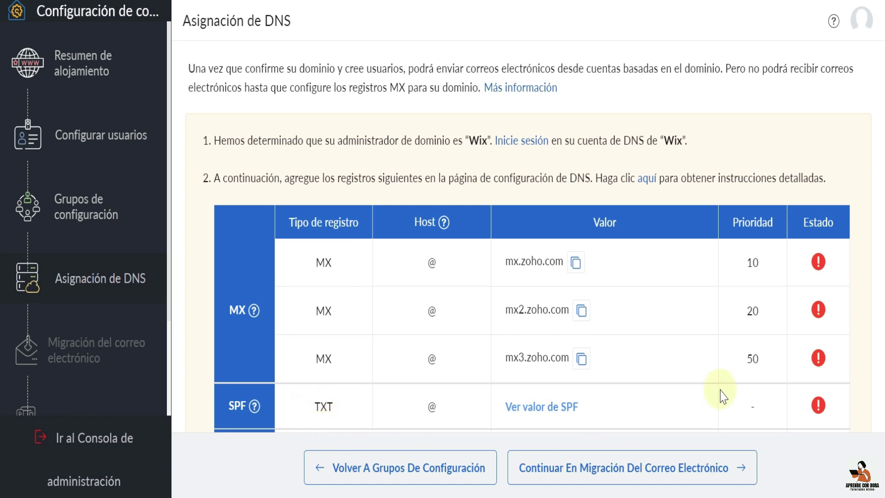
- Copy mx.zoho.com from Zoho and paste it into the first Wix MX record
left_click(576, 264)
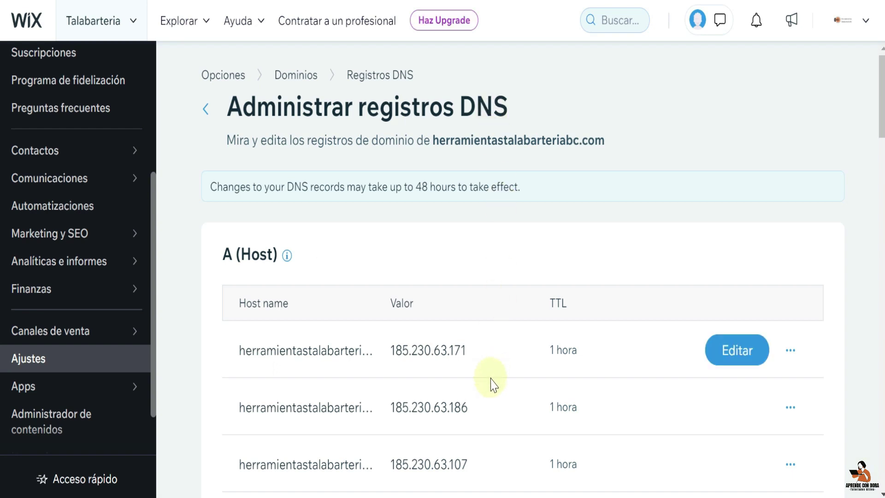
scroll(490, 401, "down", 5)
scroll(490, 402, "down", 12)
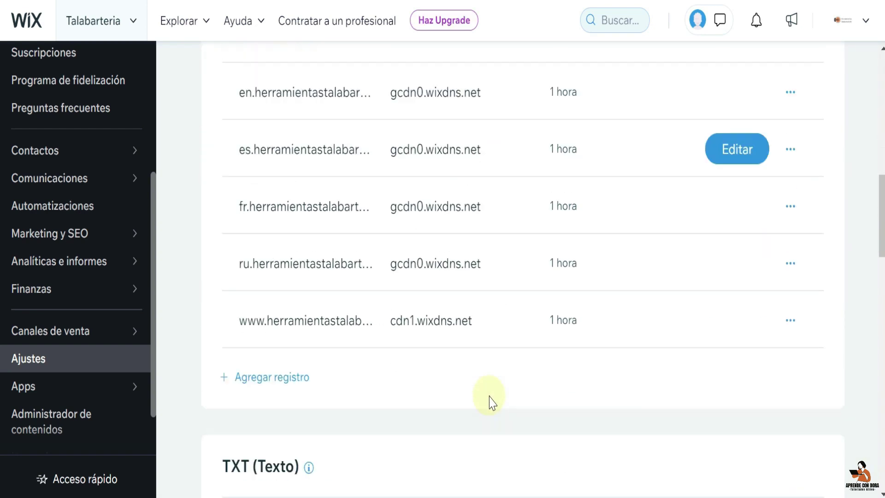
scroll(490, 402, "down", 10)
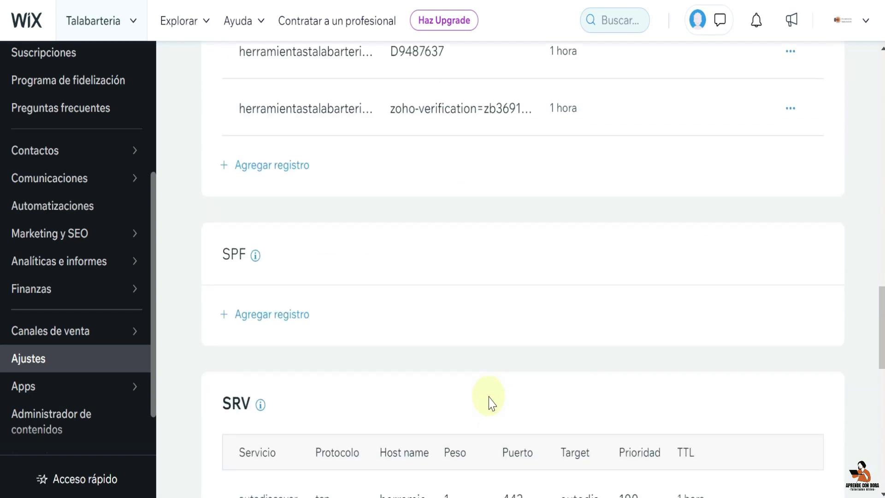
scroll(490, 402, "down", 5)
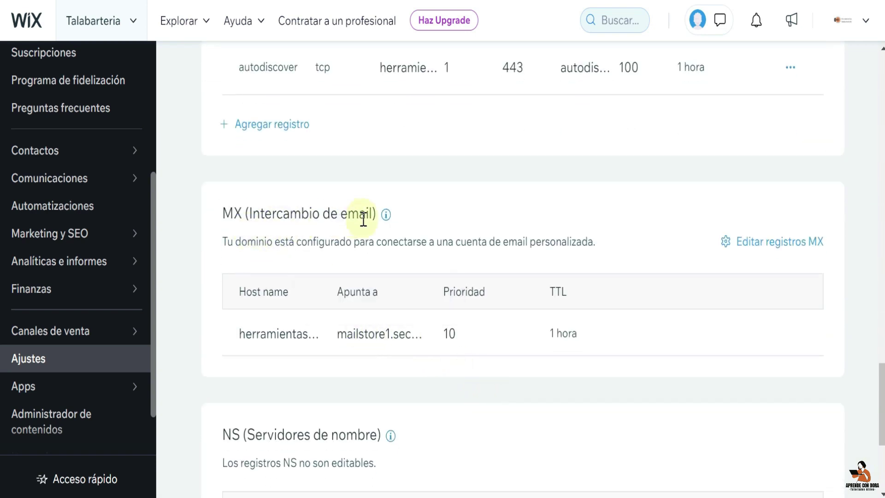
left_click(779, 244)
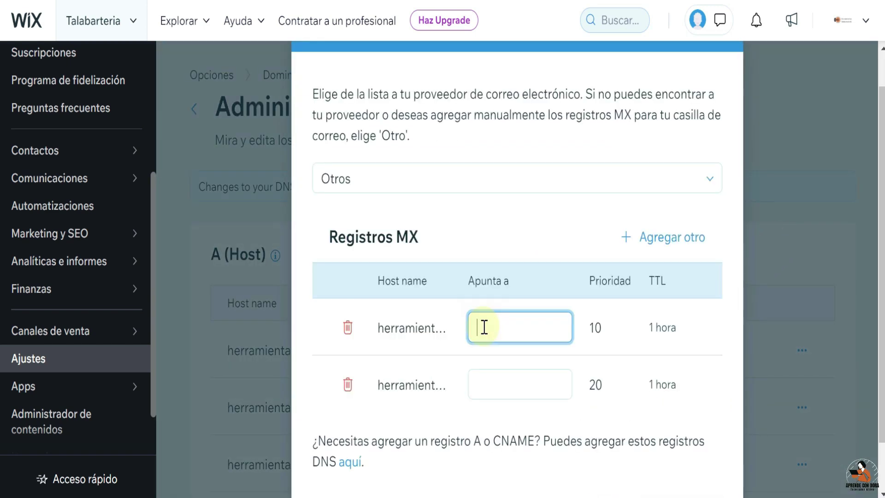
key("ctrl+v")
- Fill the second and priority 50 MX records with mx2.zoho.com and mx3.zoho.com
left_click(480, 384)
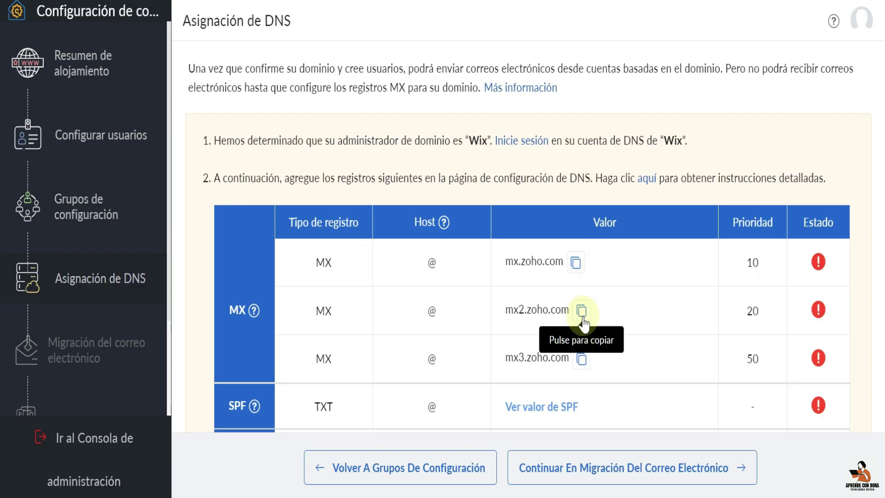
left_click(581, 315)
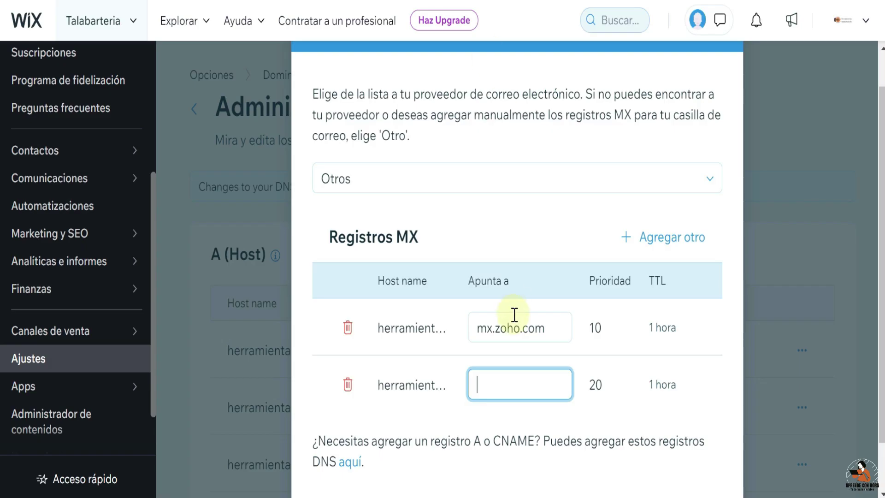
key("ctrl+v")
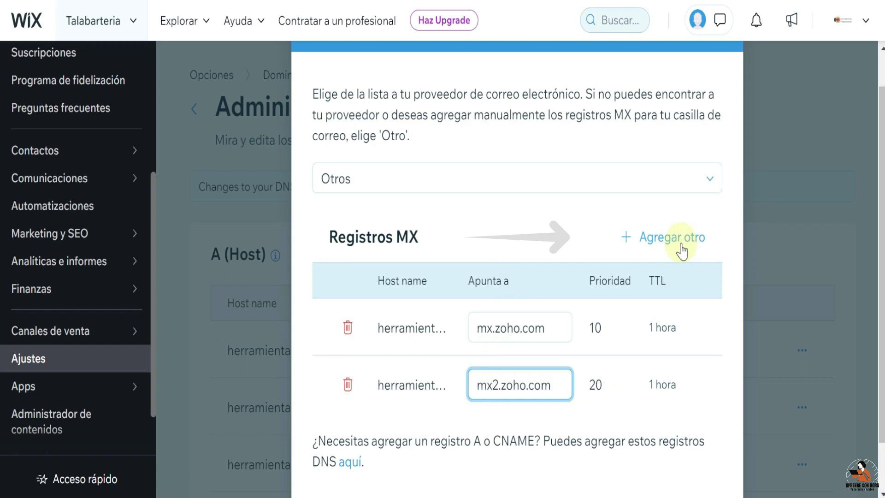
left_click(678, 240)
scroll(530, 417, "down", 2)
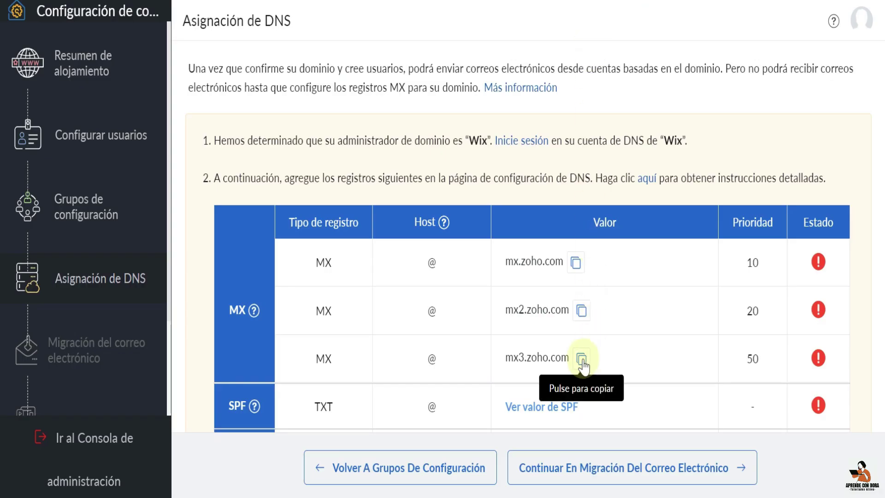
left_click(581, 358)
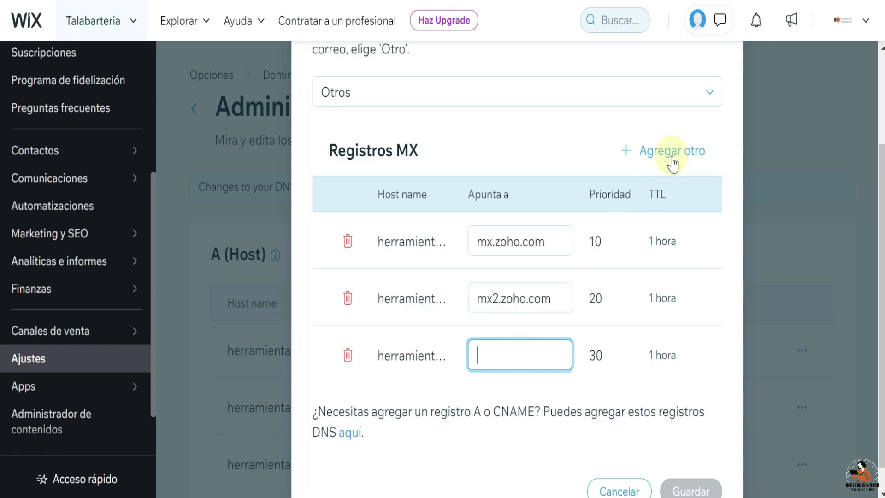
left_click(670, 156)
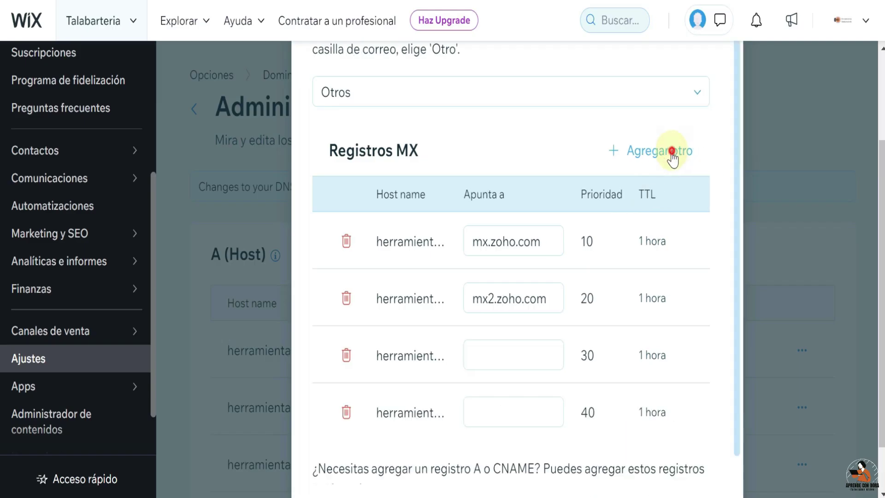
left_click(672, 153)
left_click(480, 467)
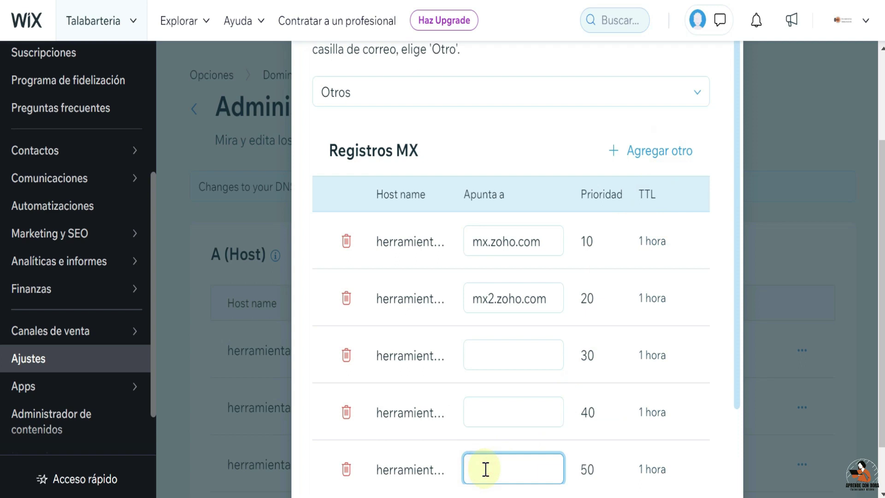
key("ctrl+v")
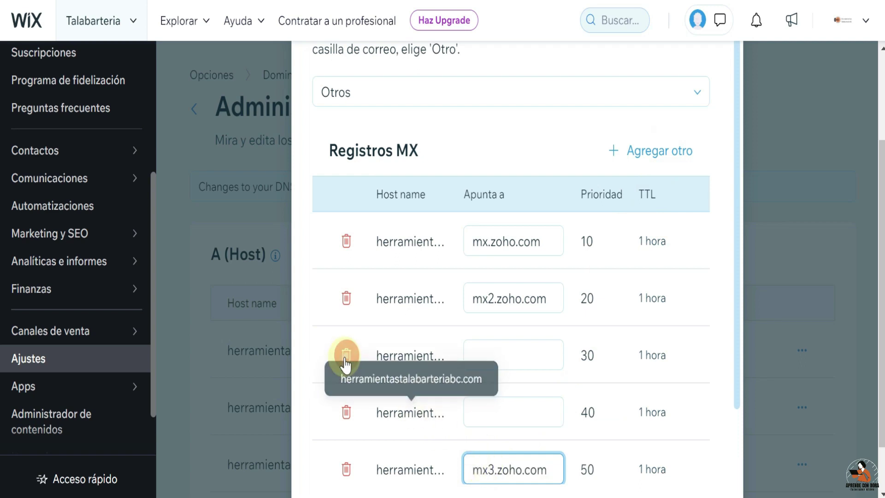
- Delete the empty priority 30 and 40 rows, check against Zoho, and save
left_click(345, 359)
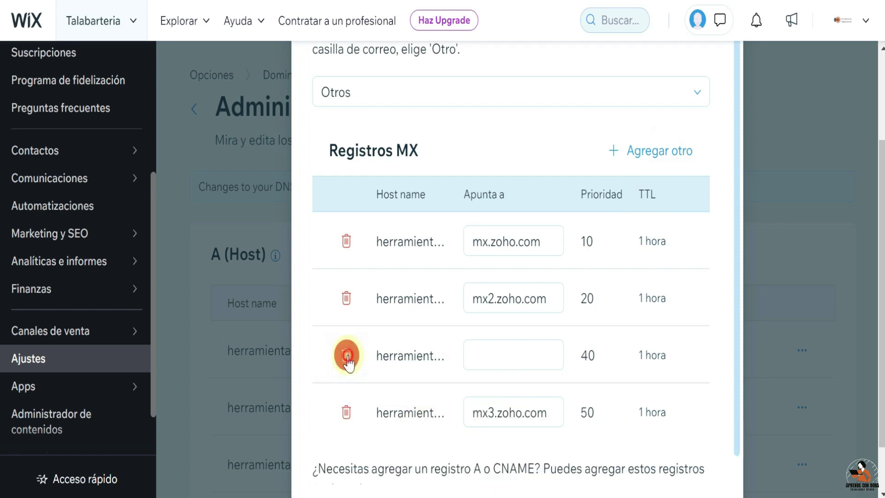
left_click(346, 355)
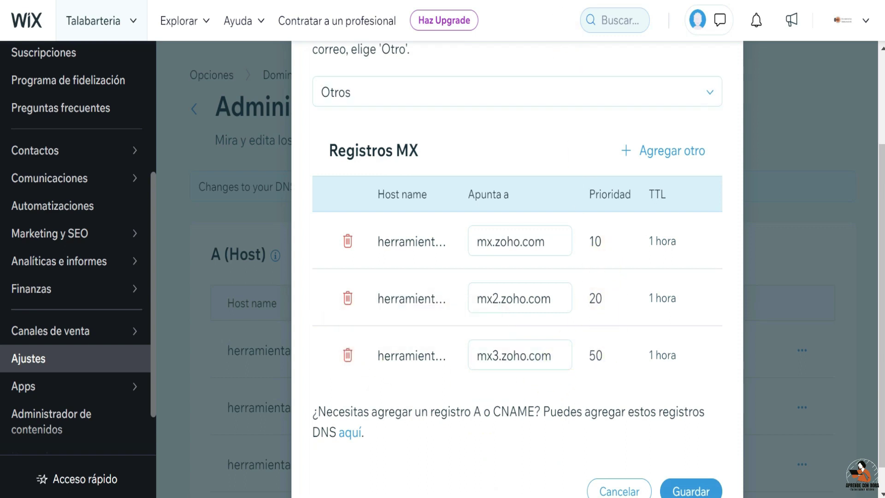
left_click(606, 14)
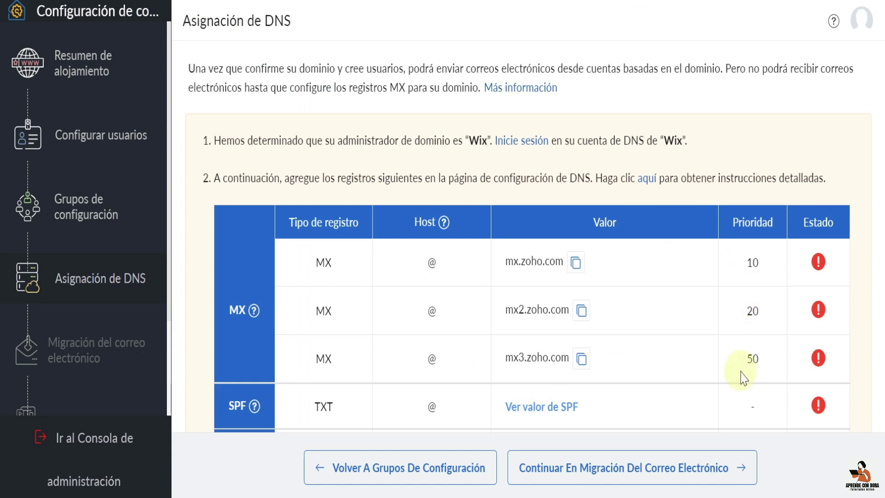
left_click(790, 1)
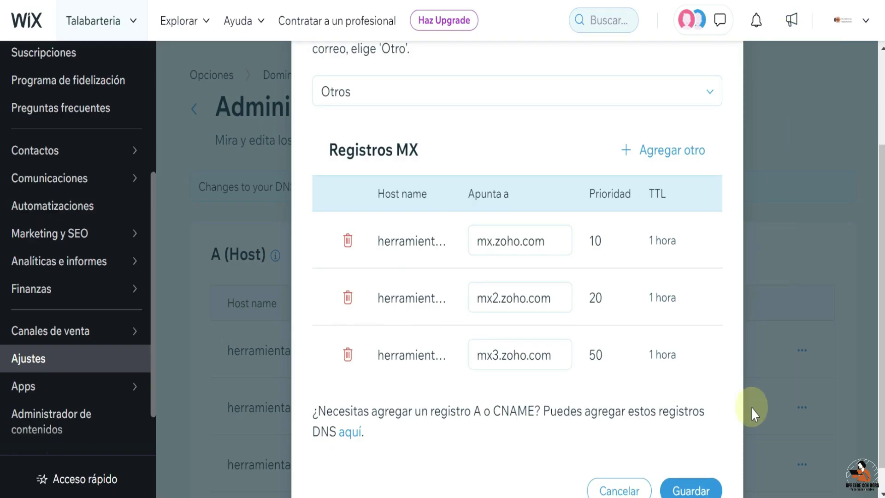
scroll(750, 407, "down", 1)
left_click(712, 470)
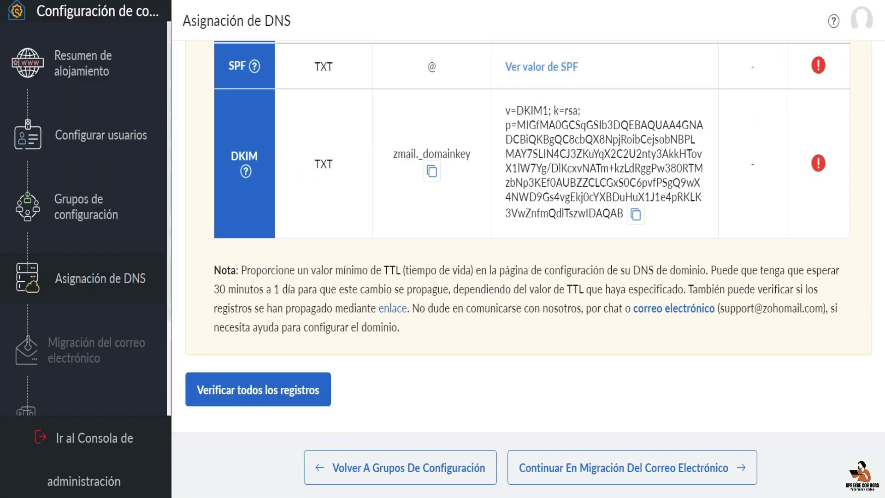
- Re-verify all DNS records so the three MX entries show verified, then return to DNS mapping
left_click(308, 402)
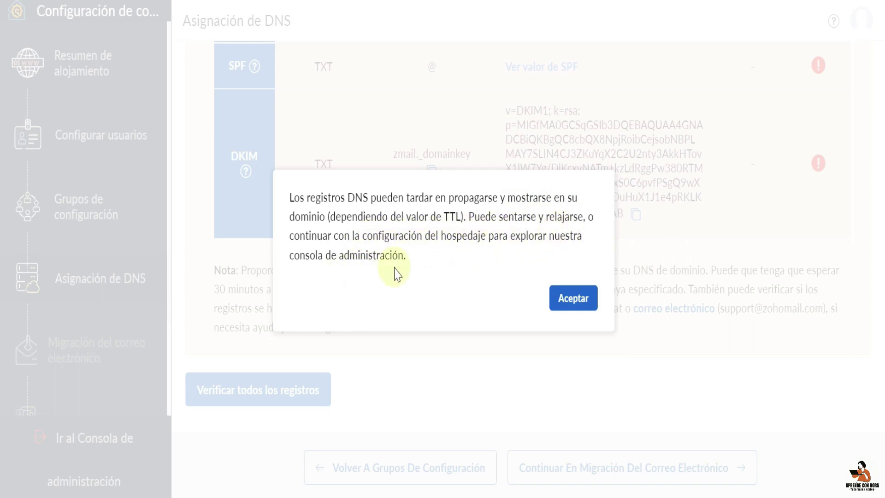
left_click(592, 308)
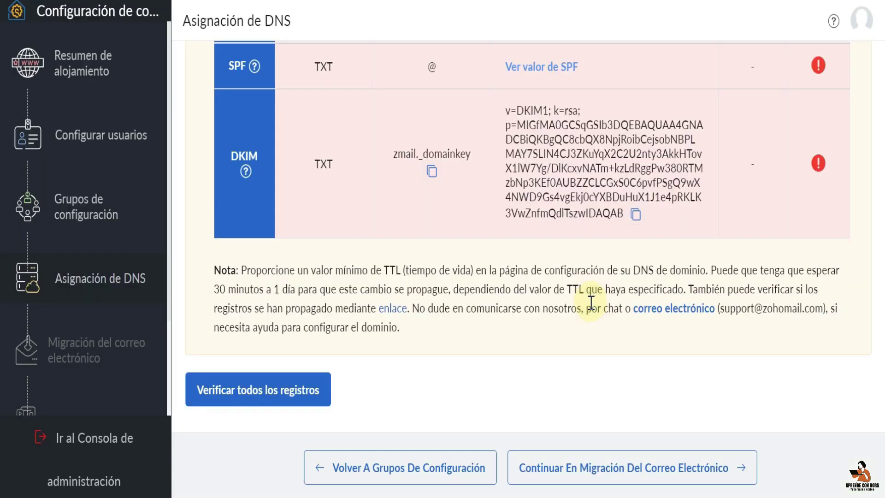
left_click(706, 469)
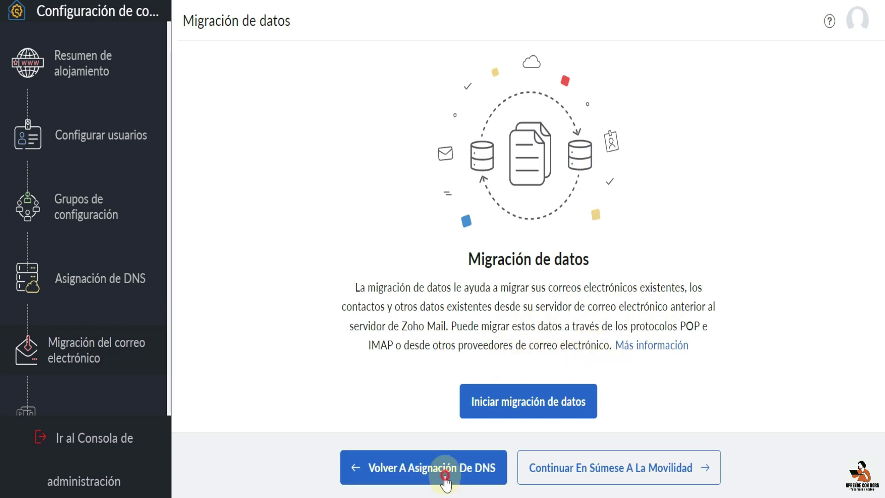
left_click(445, 477)
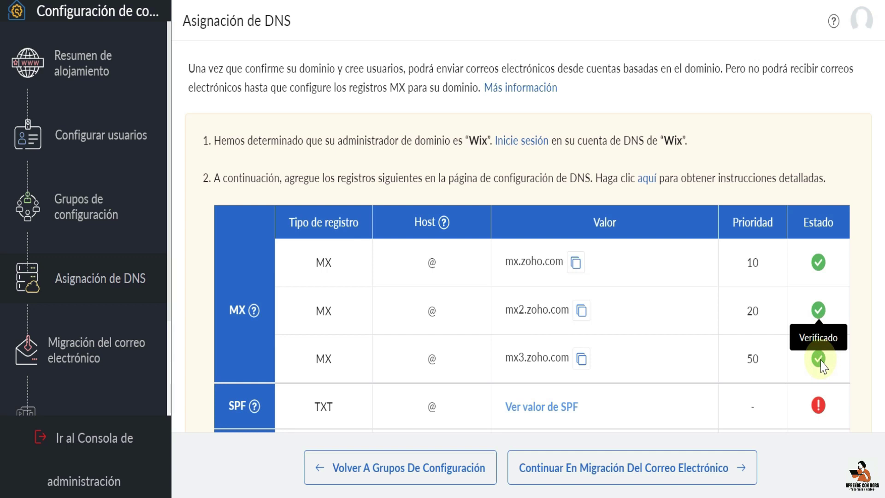
- Reveal Zoho's required SPF value and copy v=spf1 include:zoho.com ~all
scroll(753, 364, "down", 3)
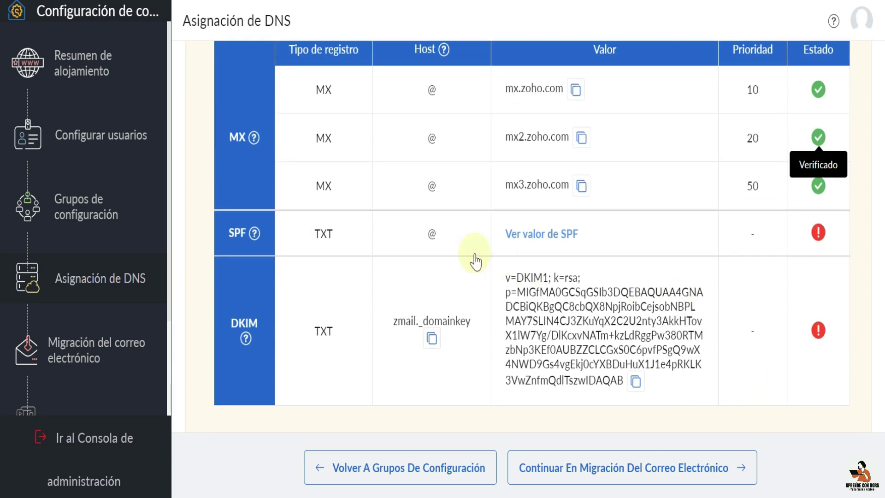
left_click(254, 234)
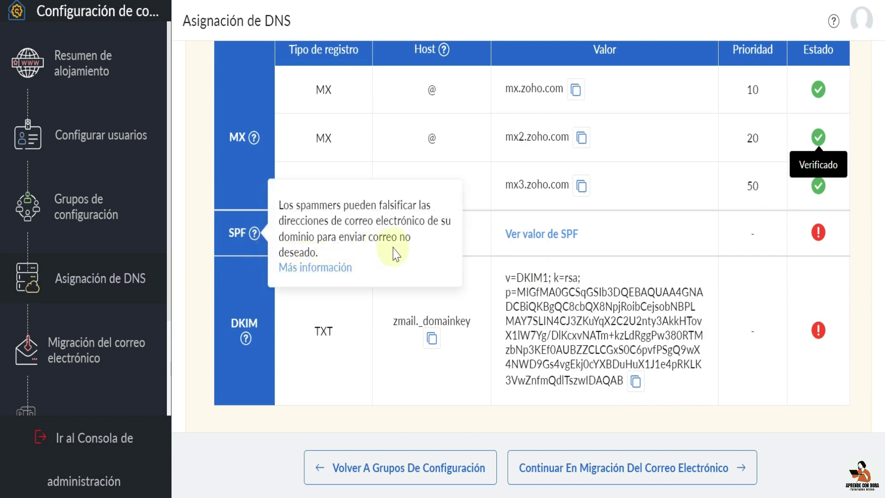
left_click(551, 240)
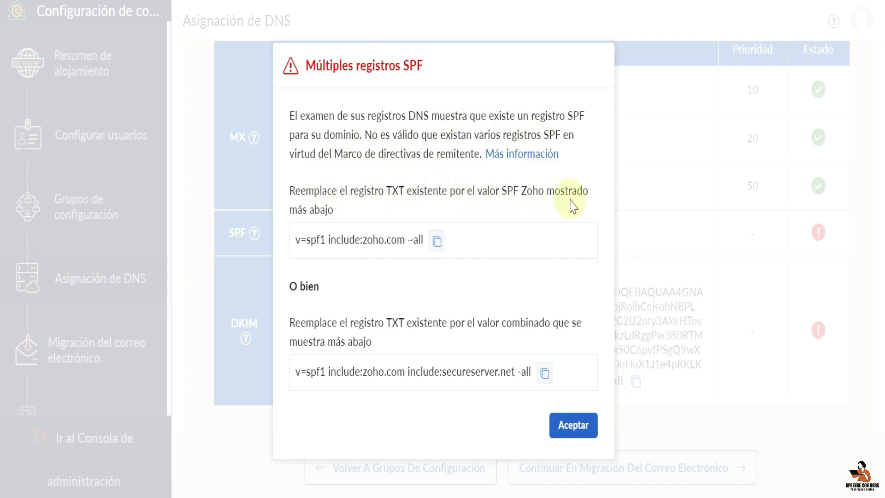
left_click(436, 240)
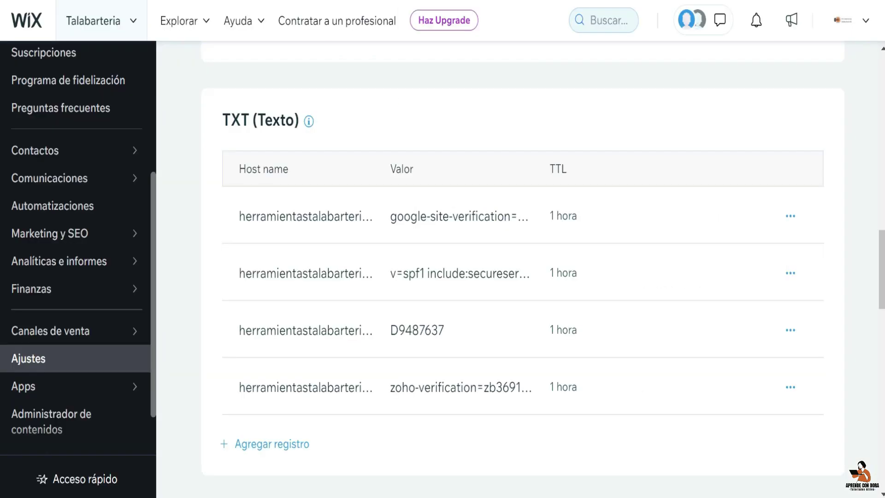
mouse_move(551, 299)
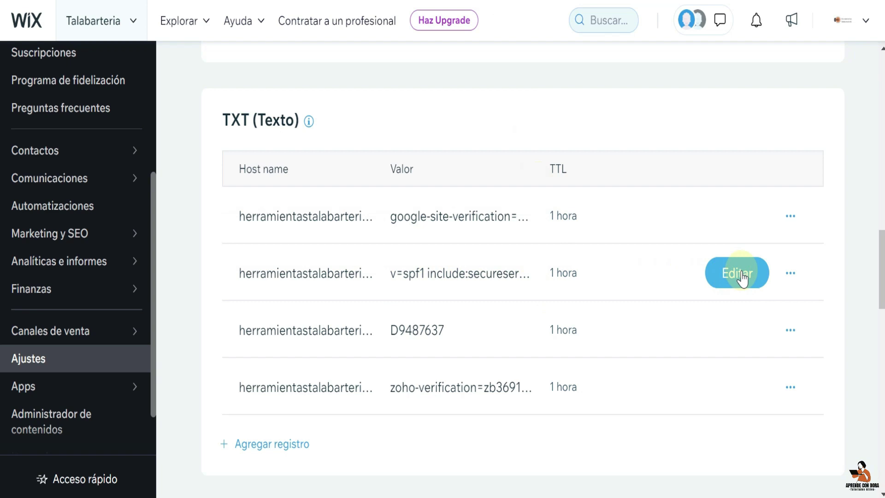
- Replace the Wix SPF TXT value from secureserver.net with v=spf1 include:zoho.com ~all and save it
left_click(741, 276)
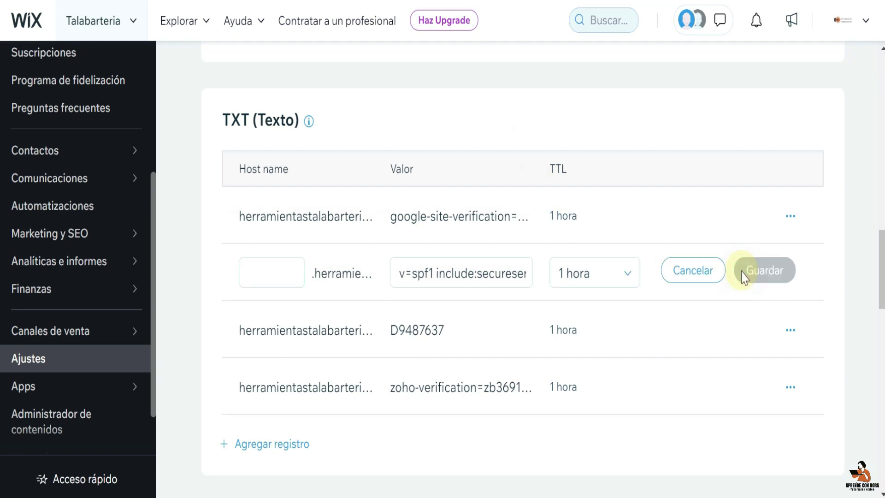
triple_click(432, 273)
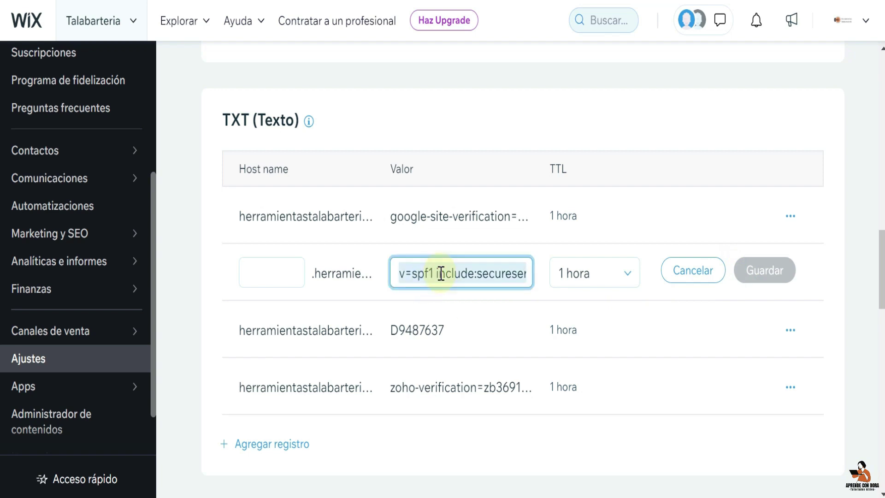
left_click(443, 273)
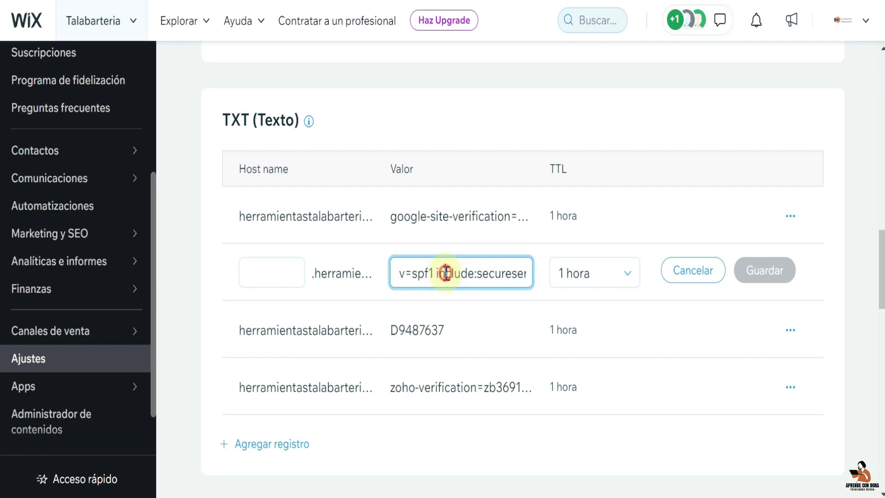
key("Right")
key("Right")
key("Right")
key("Right")
key("Right")
key("Right")
key("Right")
key("Right")
key("Right")
key("Right")
key("Right")
key("Right")
key("Right")
key("Right")
key("Right")
key("Right")
key("Right")
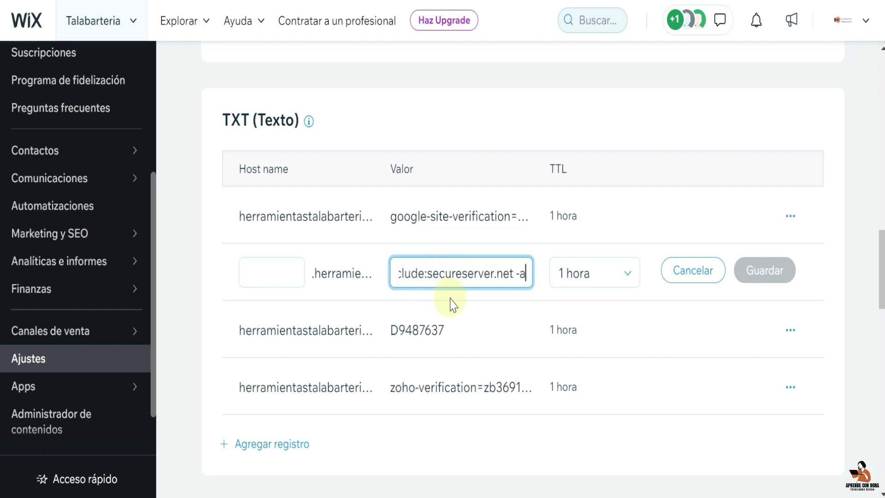
key("BackSpace")
key("BackSpace")
key("BackSpace")
key("BackSpace")
key("BackSpace")
key("BackSpace")
key("BackSpace")
key("BackSpace")
key("BackSpace")
key("BackSpace")
key("BackSpace")
key("BackSpace")
key("BackSpace")
key("BackSpace")
key("BackSpace")
key("BackSpace")
key("BackSpace")
key("BackSpace")
key("BackSpace")
key("BackSpace")
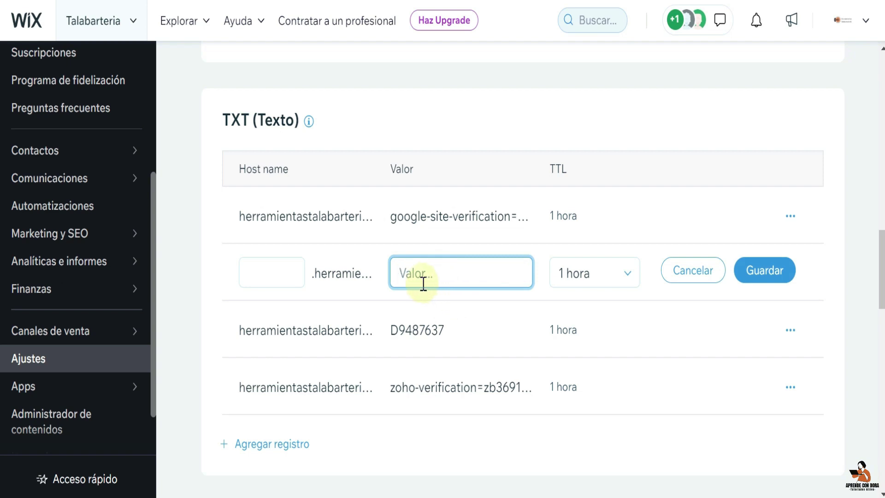
key("ctrl+v")
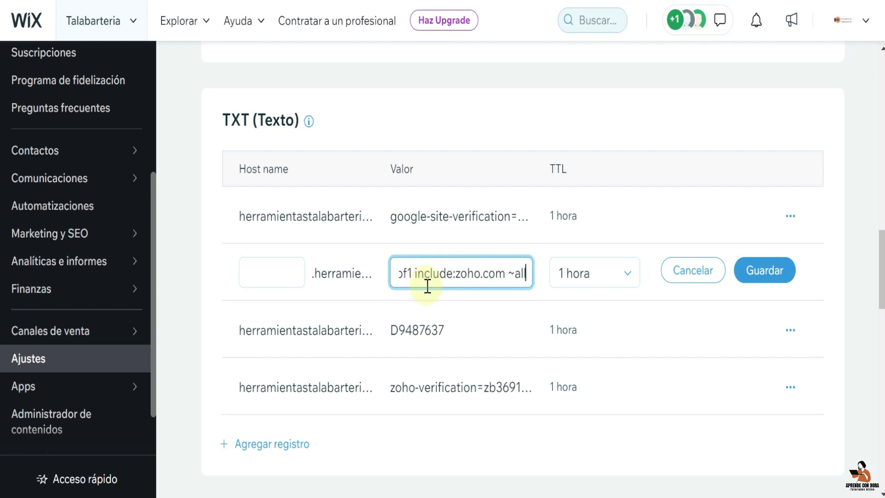
left_click(760, 275)
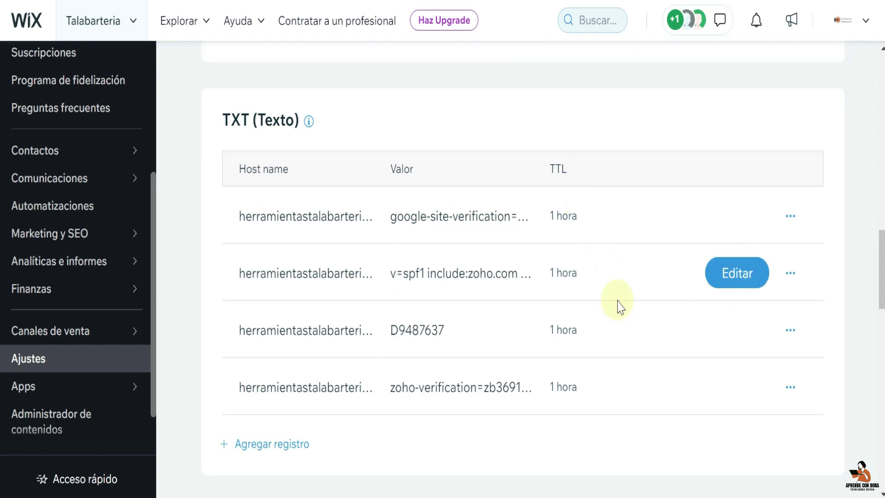
scroll(643, 310, "up", 15)
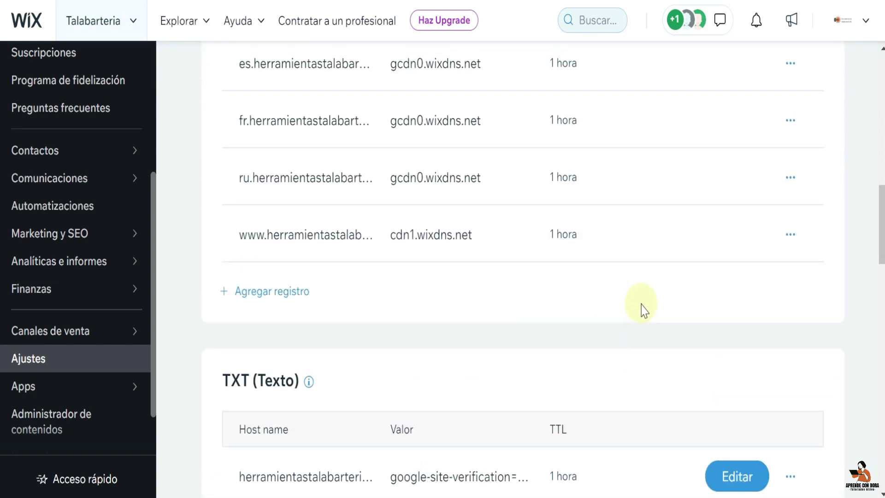
scroll(643, 310, "up", 5)
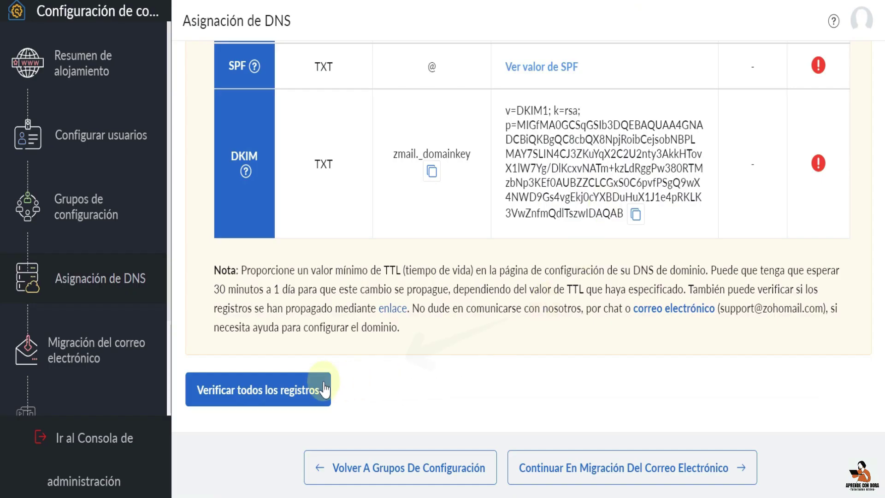
- Re-verify the DNS records so SPF shows verified, then copy the DKIM host zmail._domainkey
left_click(297, 389)
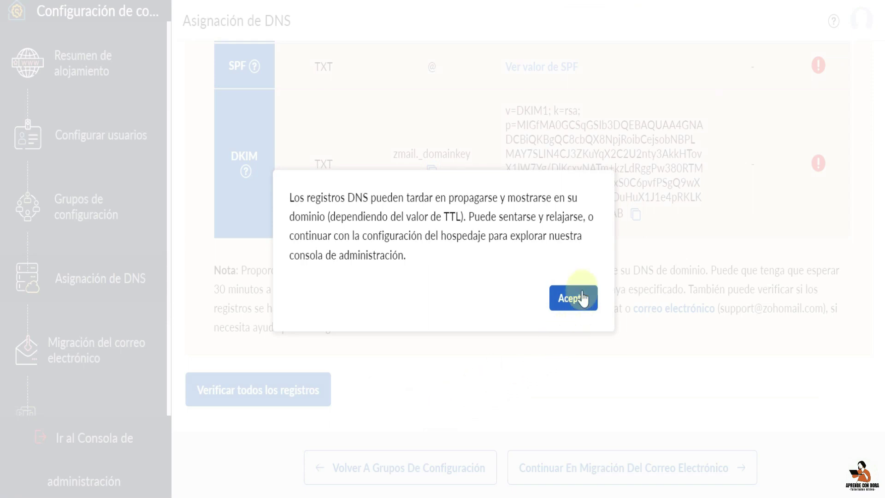
left_click(574, 298)
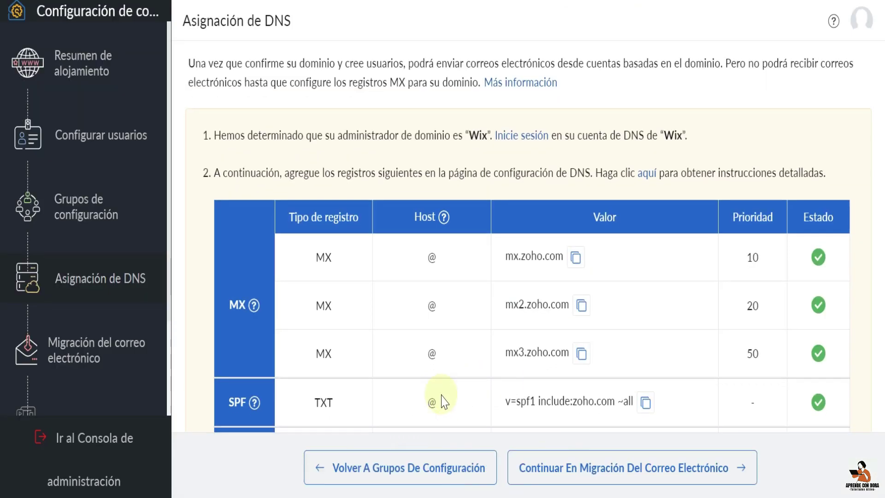
scroll(443, 400, "down", 2)
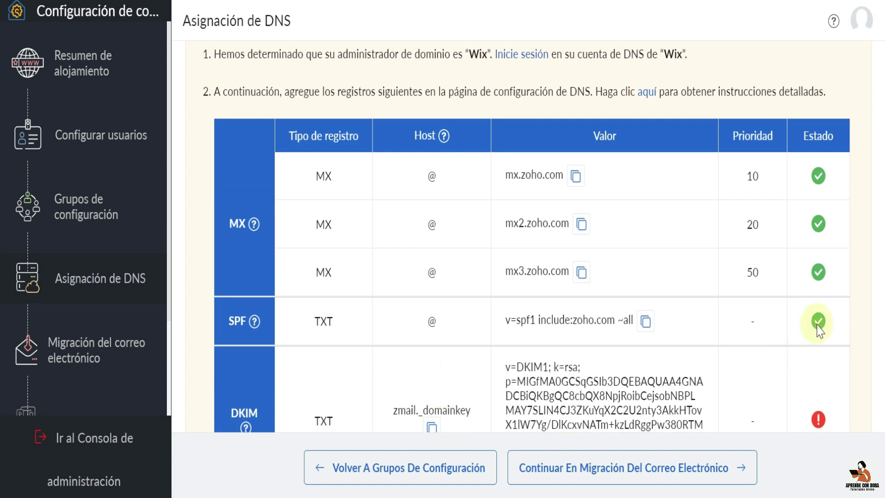
mouse_move(819, 322)
scroll(734, 366, "down", 2)
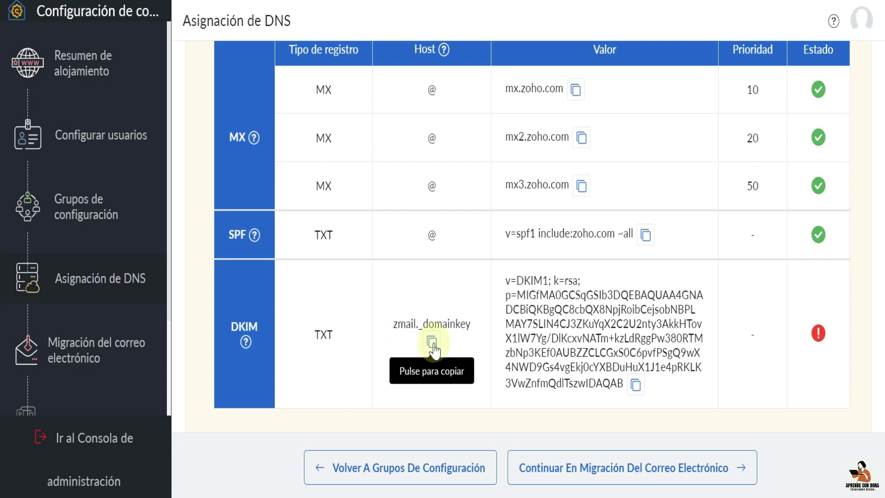
left_click(433, 344)
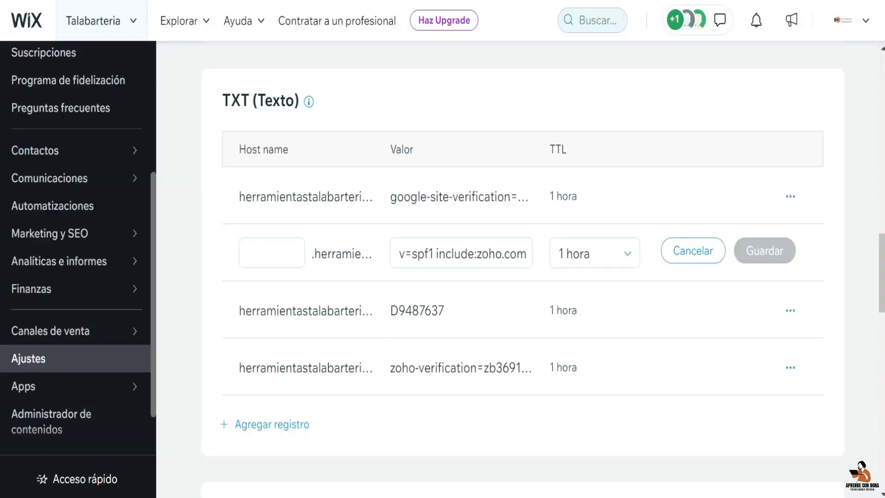
- Close the SPF edit and add a new Wix TXT record with host zmail._domainkey
triple_click(461, 253)
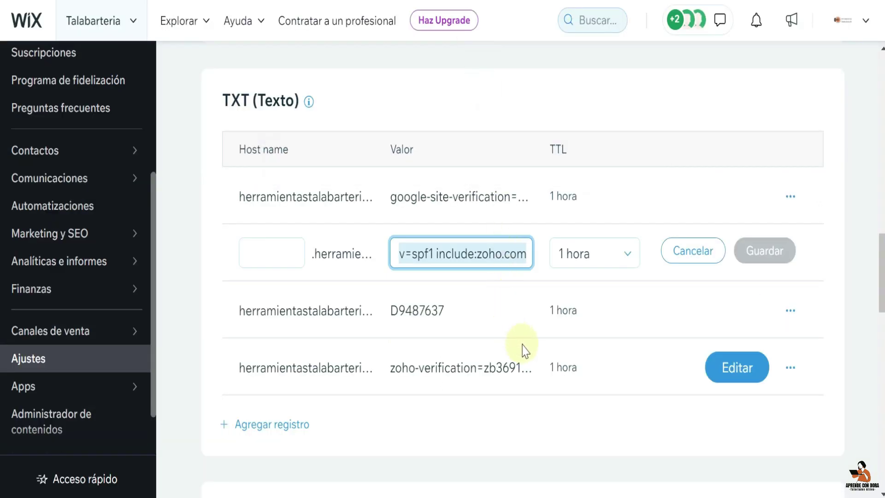
key("Return")
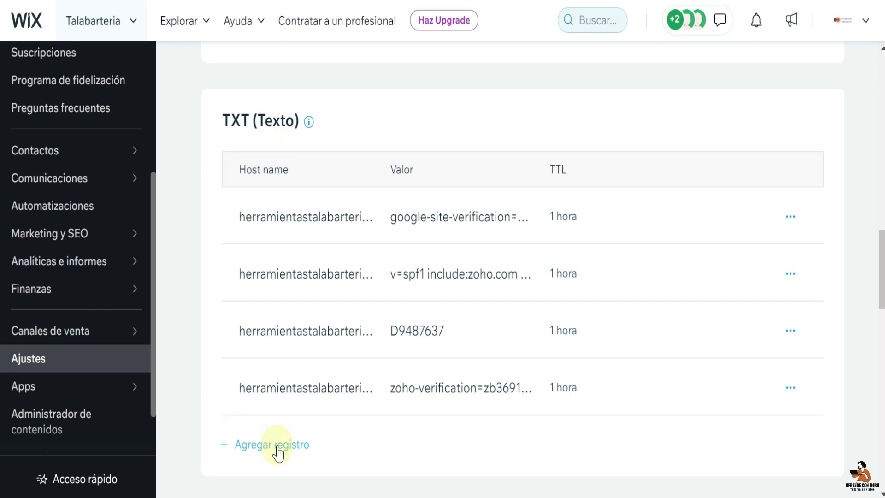
left_click(277, 446)
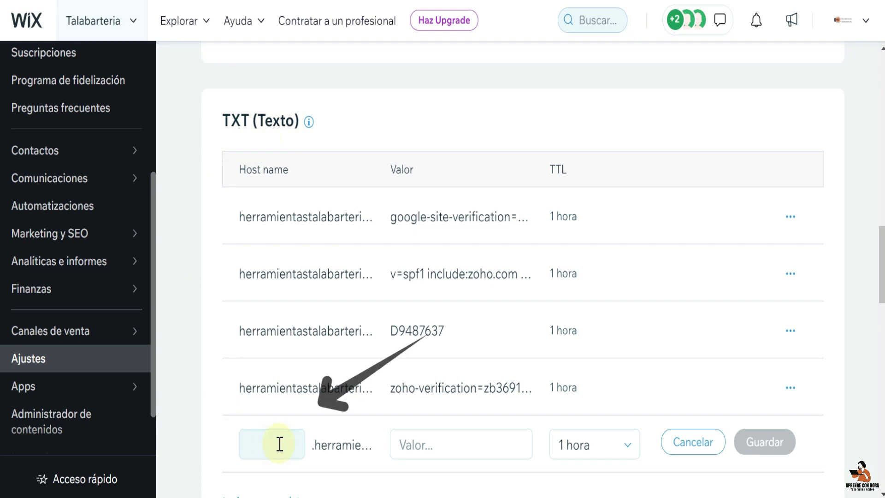
left_click(259, 445)
key("ctrl+v")
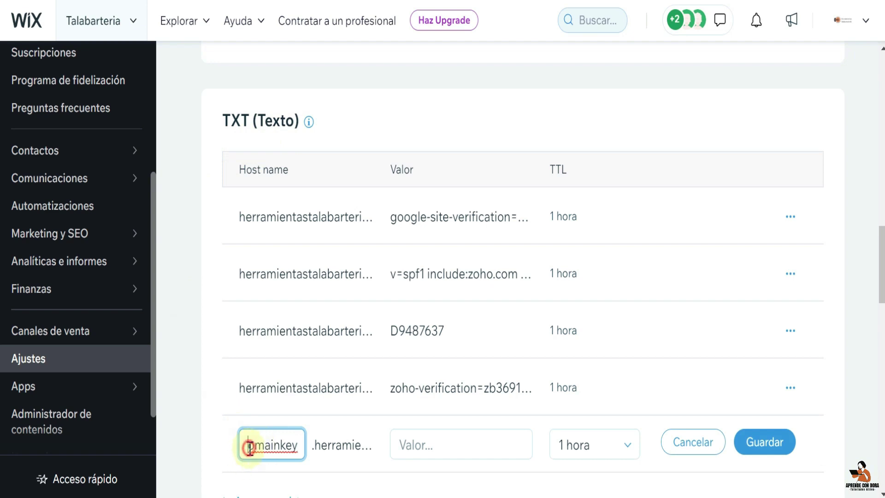
key("Left")
key("Left")
key("Left")
key("Left")
key("Left")
key("Left")
key("Left")
key("Left")
key("Left")
key("Left")
key("Left")
key("Left")
key("Left")
key("Left")
key("Left")
key("Left")
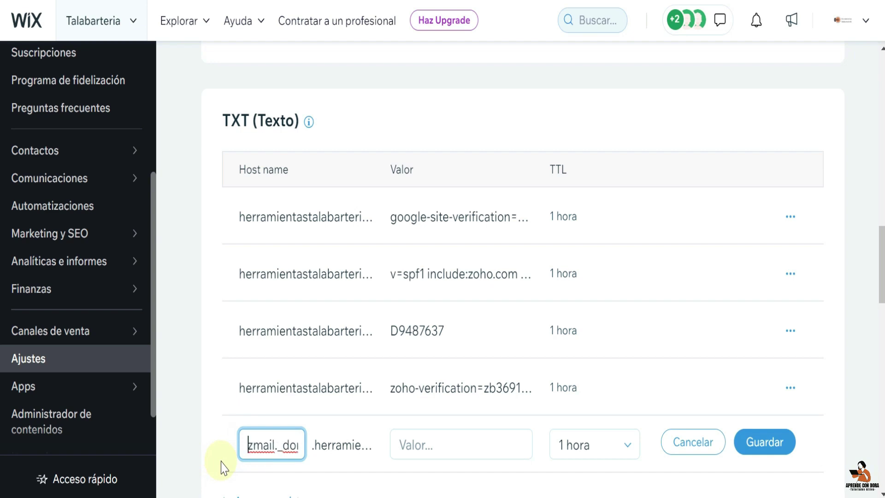
key("Right")
key("Right")
key("Right")
key("Right")
key("Right")
key("Right")
key("Right")
key("Right")
key("Right")
key("Right")
key("Right")
key("Right")
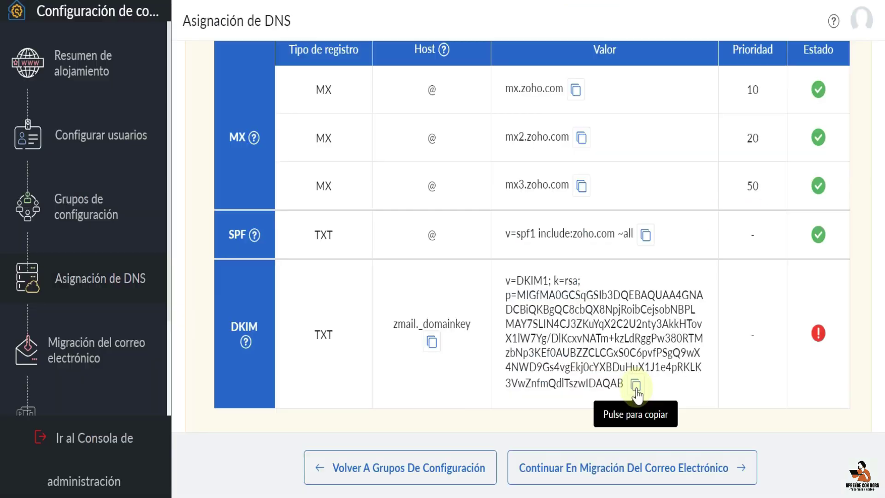
- Paste Zoho's DKIM key as the new record's value and save it
left_click(636, 387)
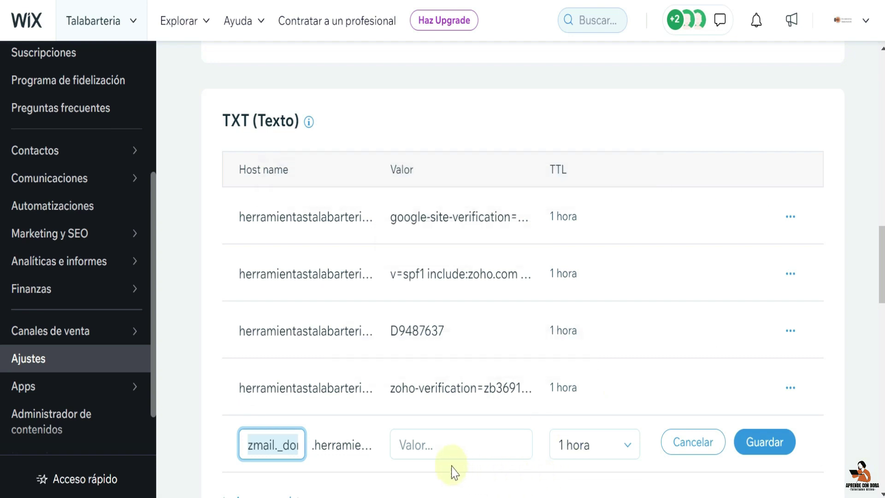
left_click(409, 446)
key("ctrl+v")
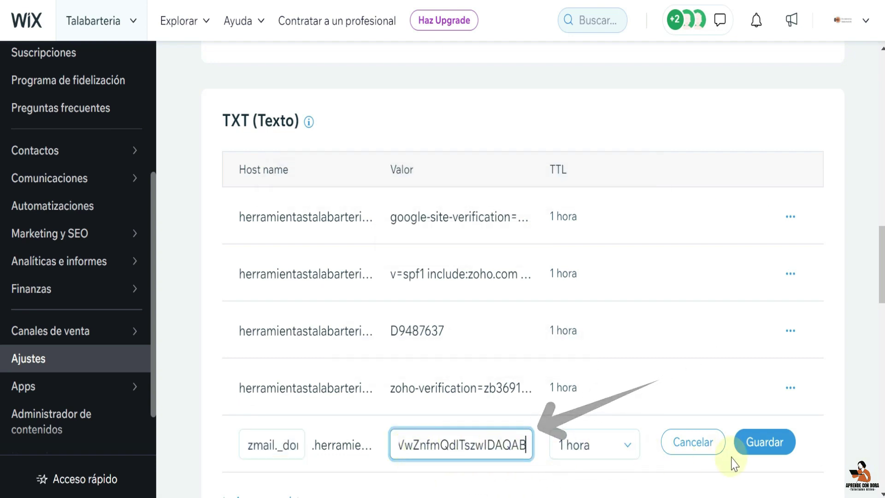
left_click(767, 444)
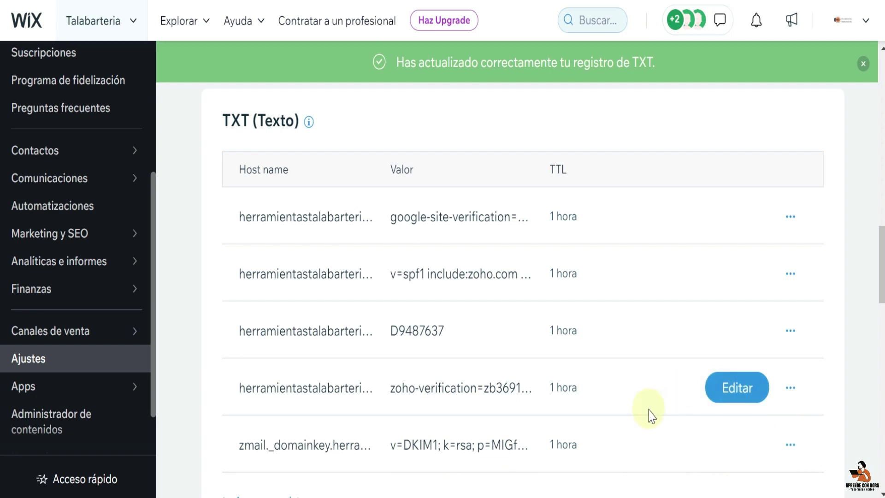
- Re-verify the records, confirm MX, SPF and DKIM show Verificado, and proceed to email migration
scroll(648, 428, "down", 3)
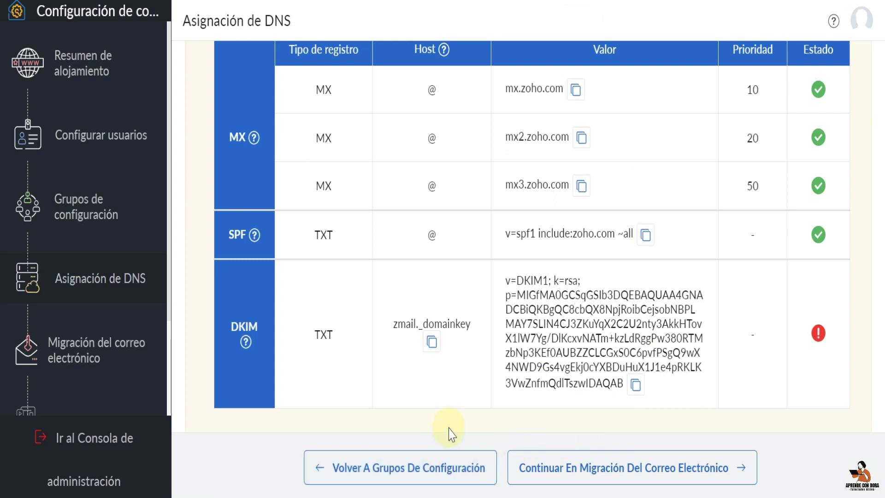
scroll(450, 432, "down", 3)
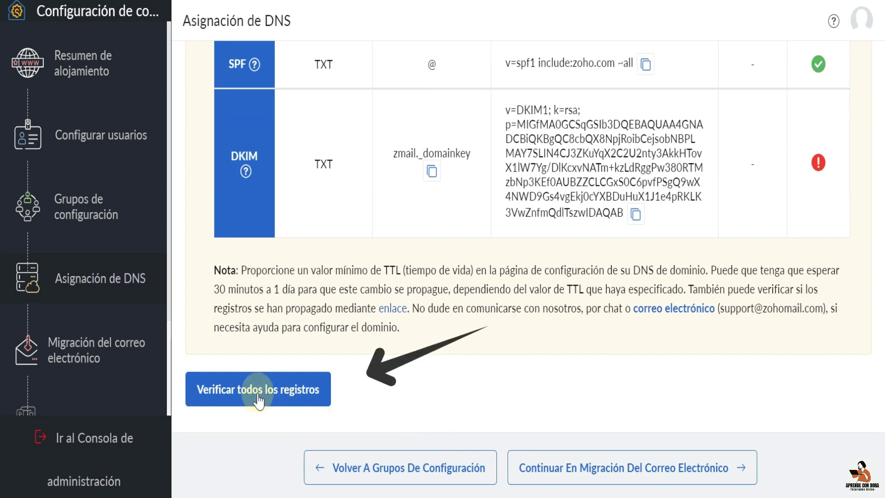
left_click(297, 399)
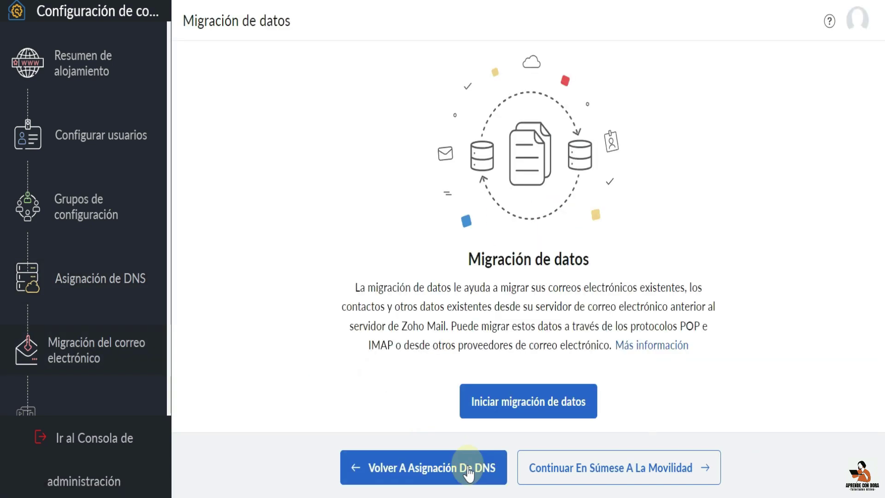
left_click(467, 472)
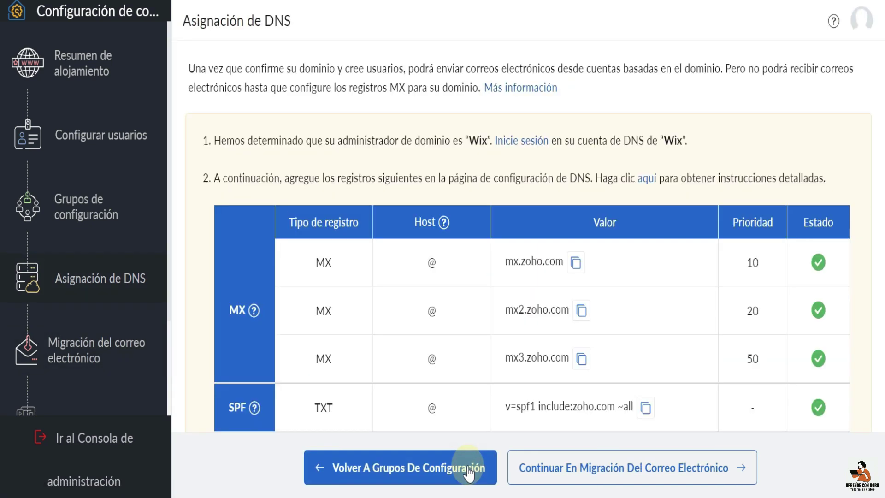
scroll(681, 385, "down", 7)
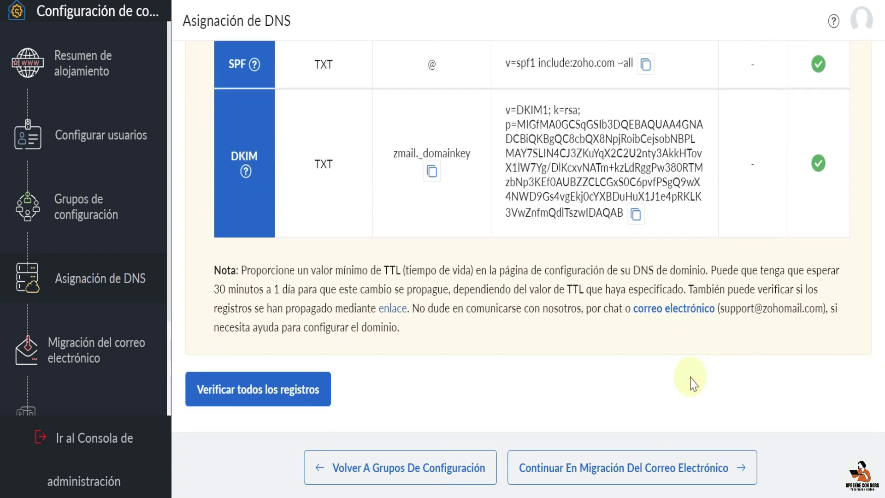
scroll(690, 383, "up", 4)
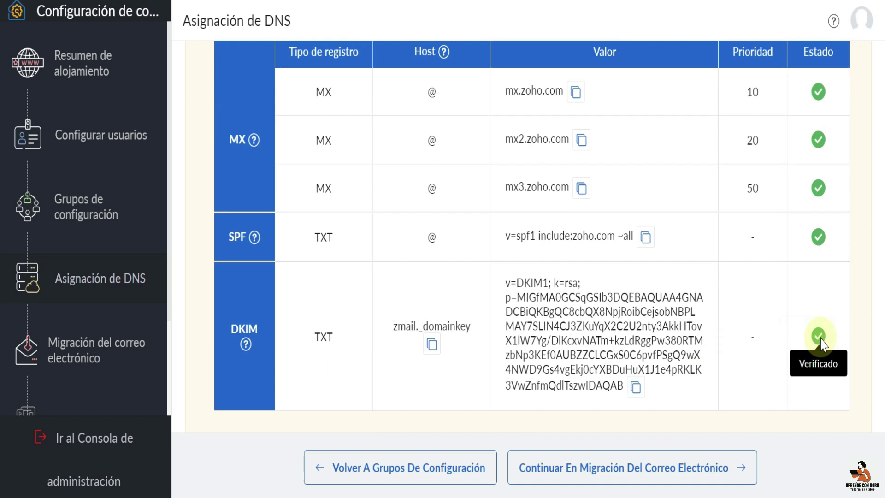
scroll(731, 369, "down", 4)
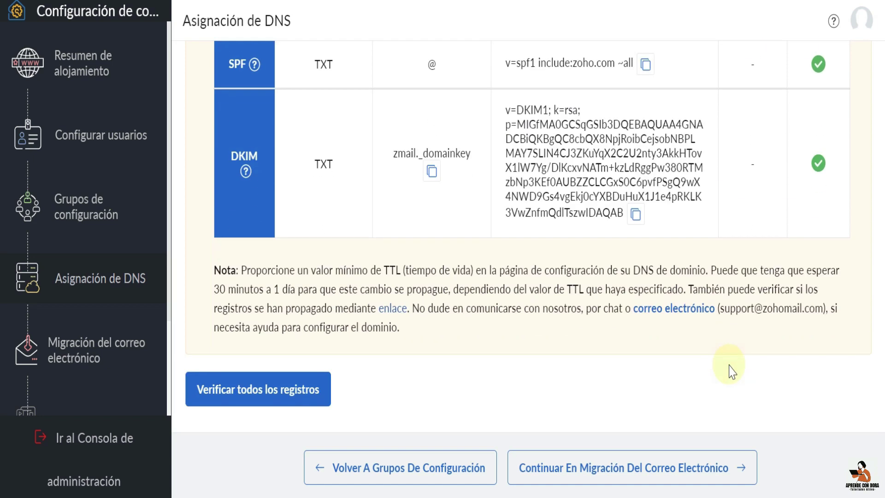
left_click(678, 475)
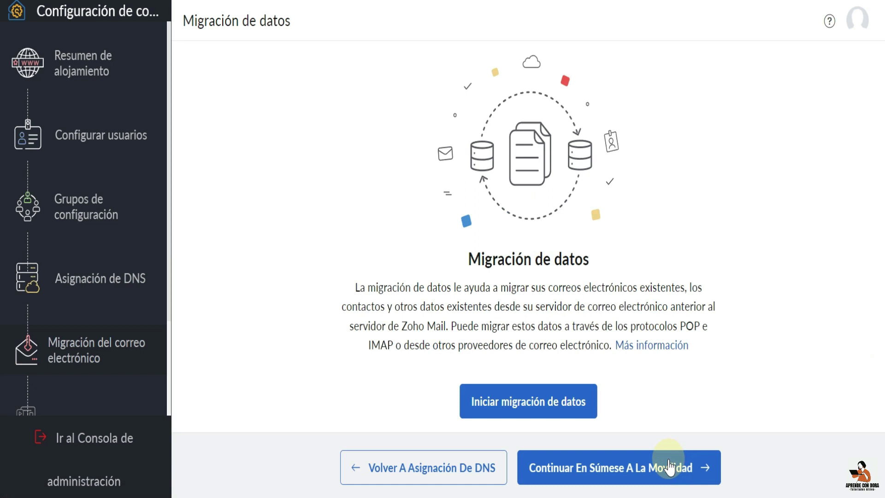
- Skip the data migration and mobile apps steps, then open the Zoho Mail admin console
left_click(649, 478)
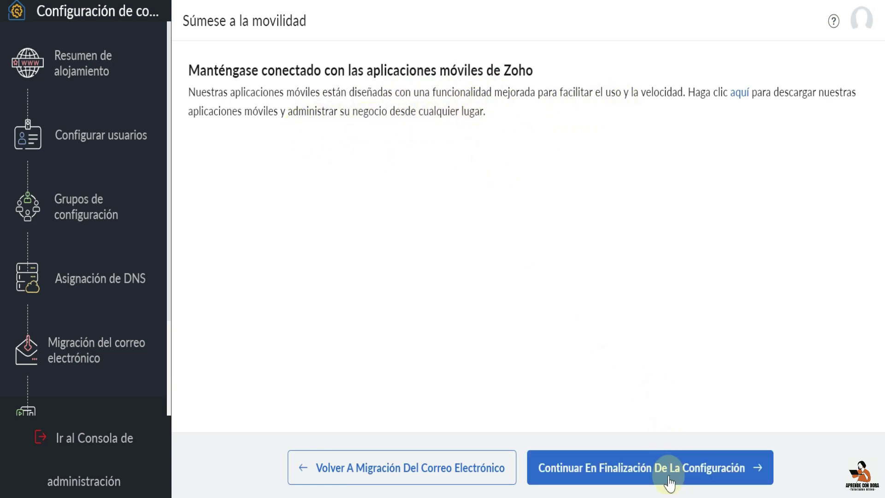
left_click(688, 475)
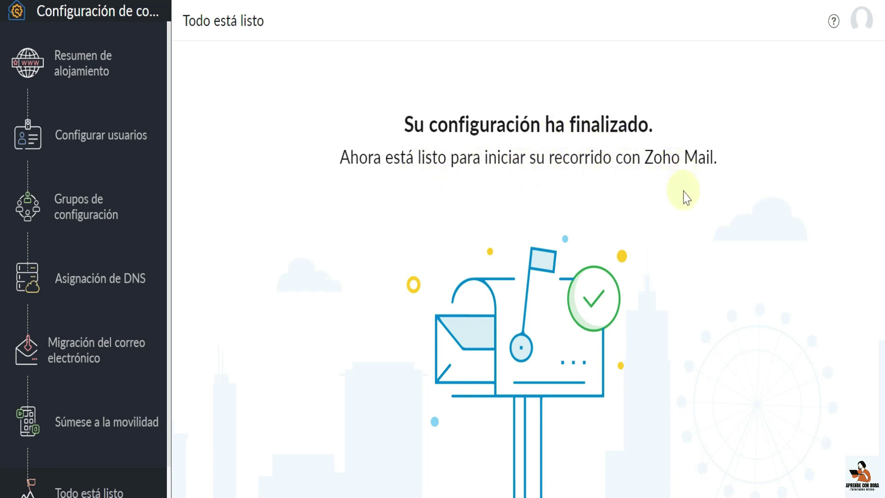
scroll(659, 302, "down", 3)
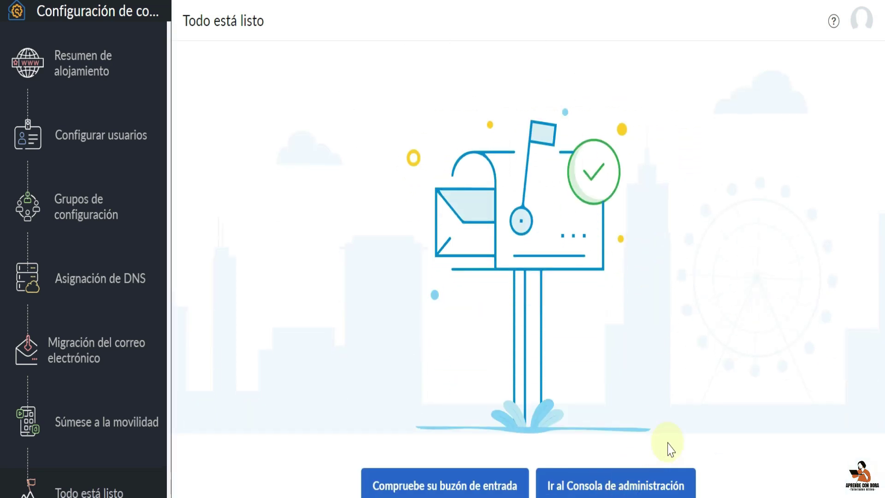
left_click(629, 489)
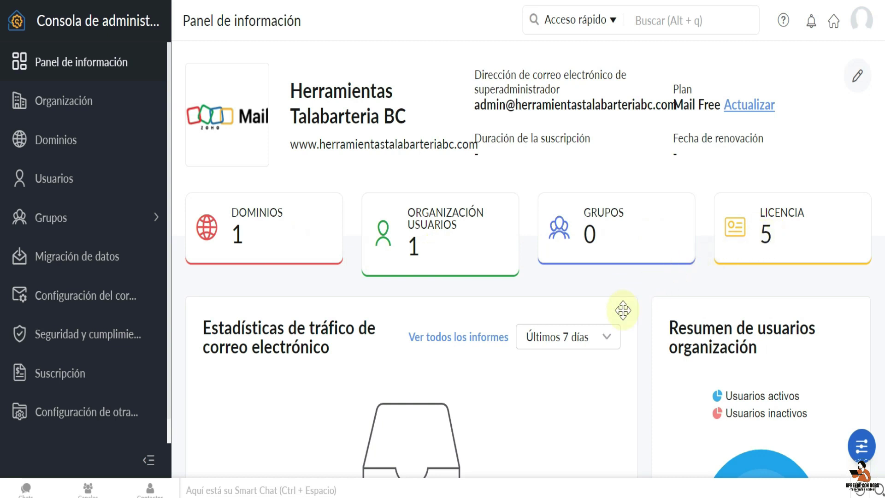
scroll(521, 386, "down", 5)
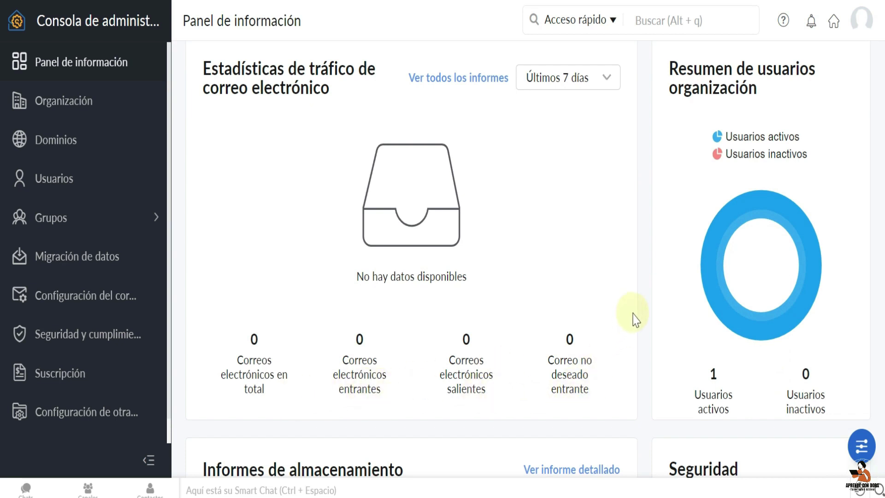
scroll(635, 319, "down", 4)
scroll(633, 312, "down", 4)
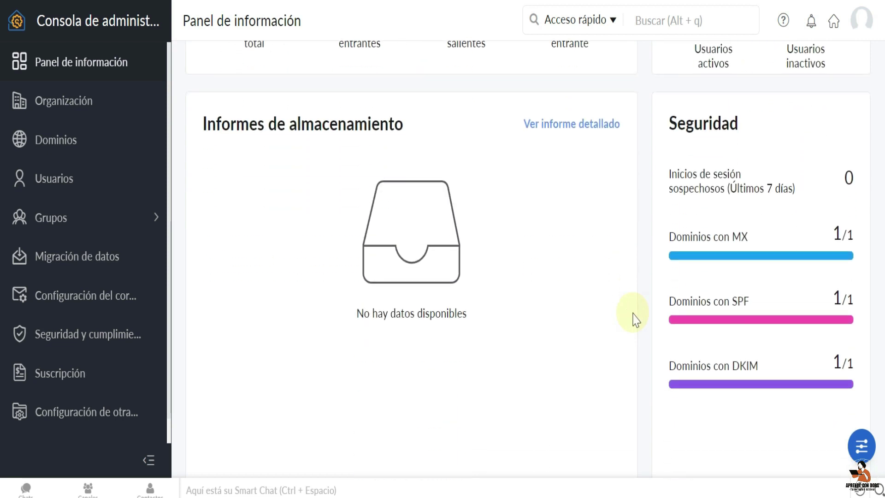
scroll(634, 318, "down", 6)
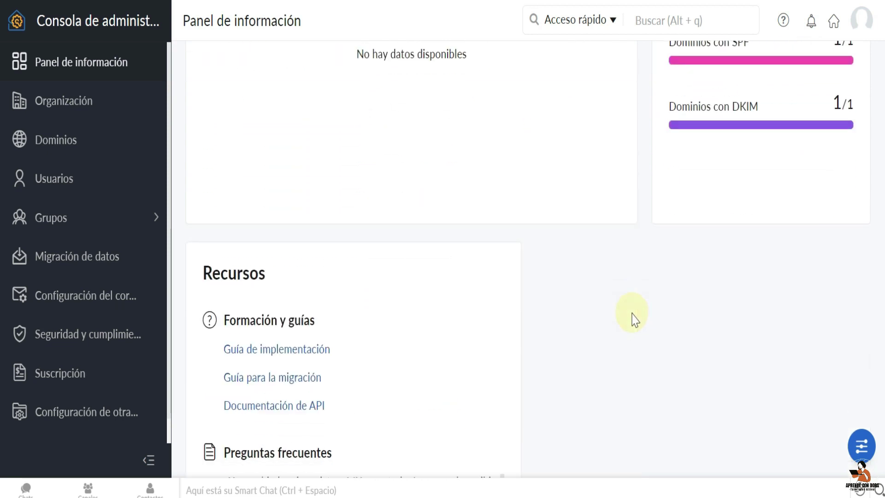
scroll(634, 318, "down", 3)
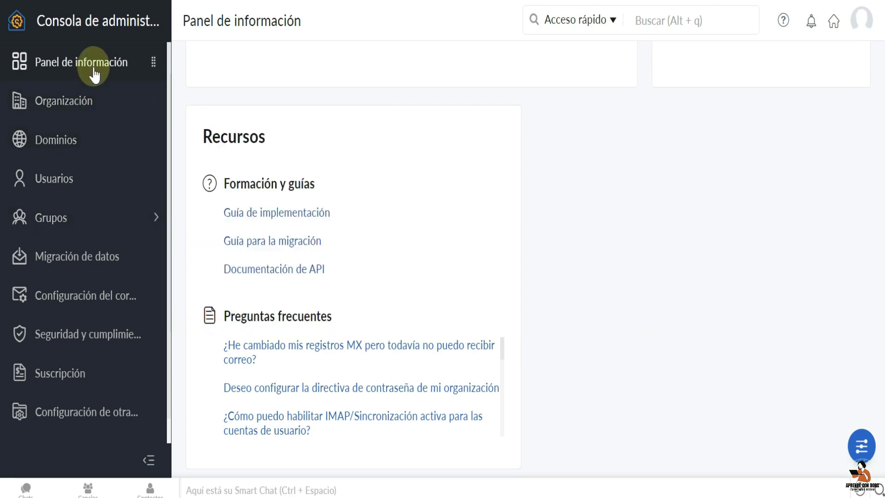
mouse_move(72, 124)
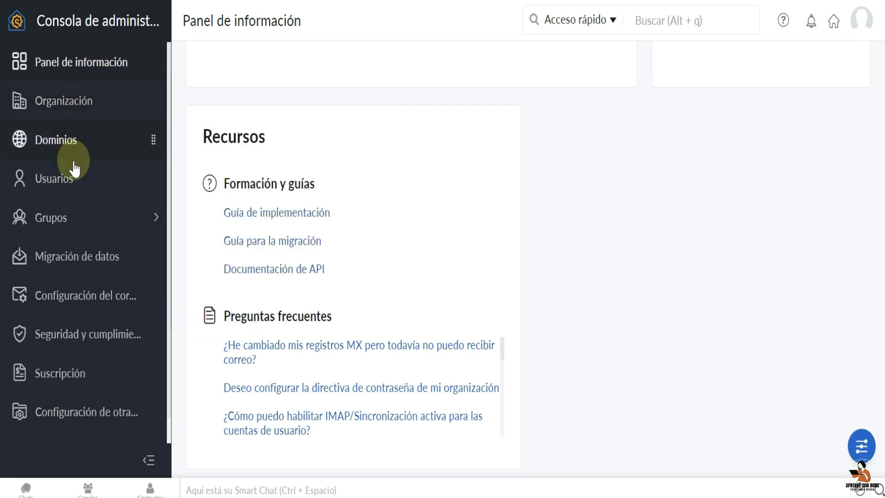
mouse_move(108, 274)
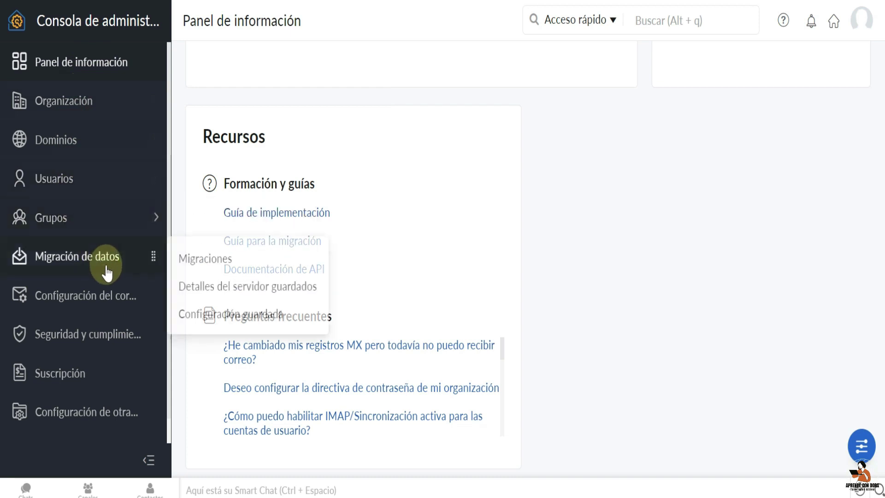
mouse_move(112, 301)
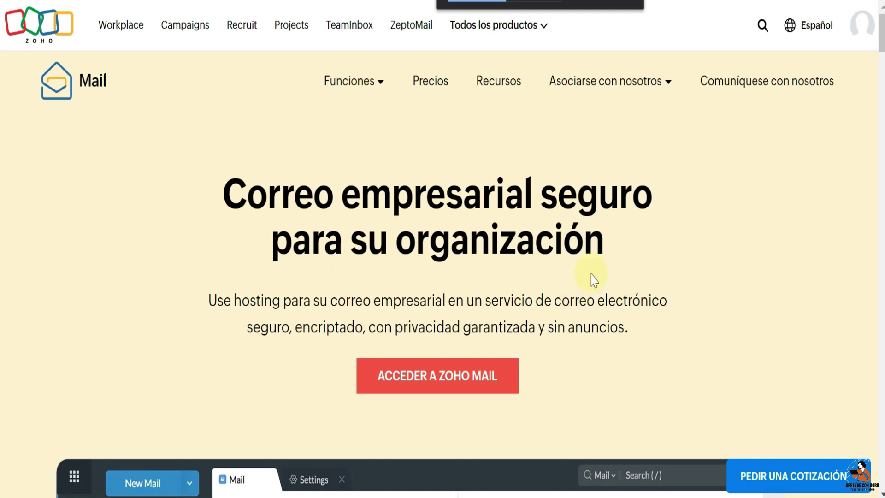
- Open the mailbox and finish the welcome tour keeping default language, time zone, name, signature and theme
left_click(467, 382)
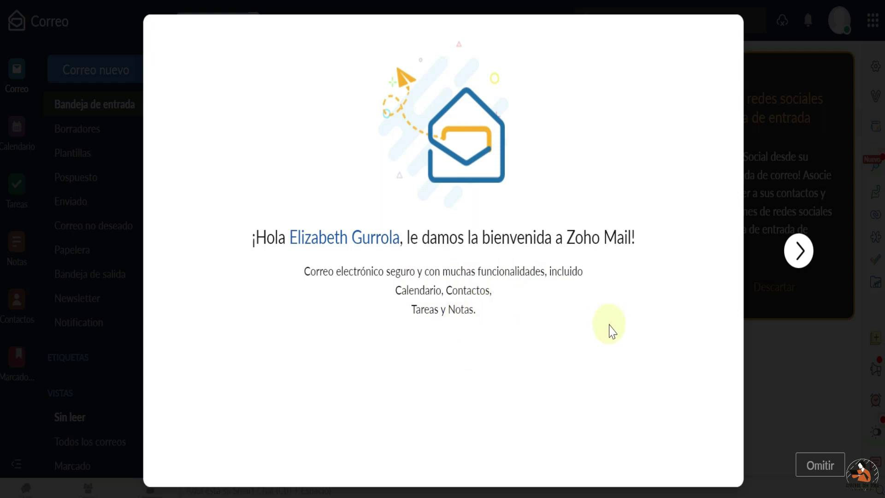
left_click(800, 252)
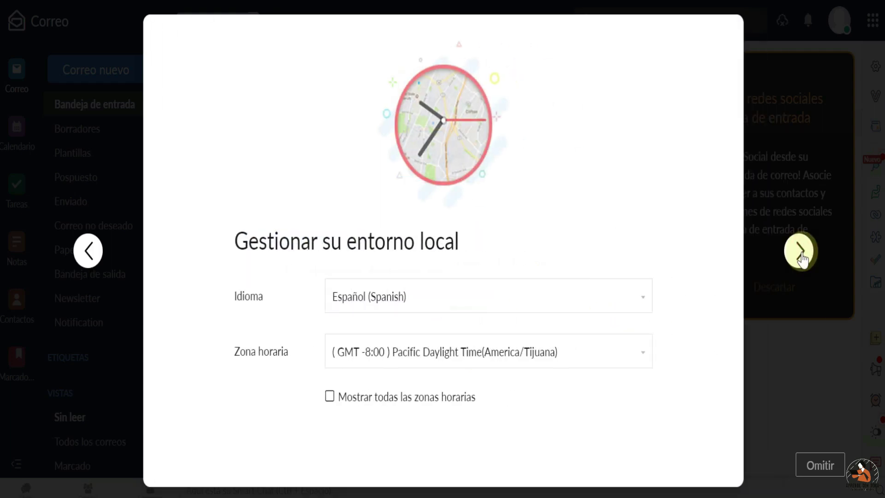
left_click(800, 253)
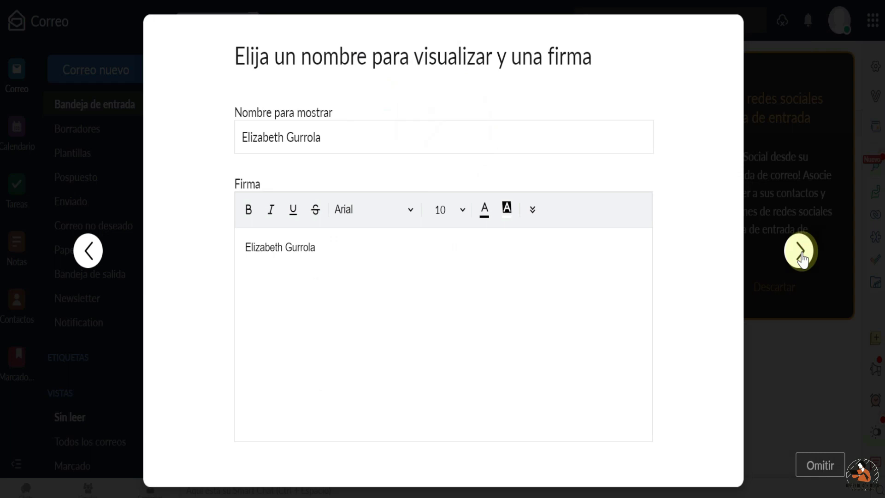
left_click(243, 138)
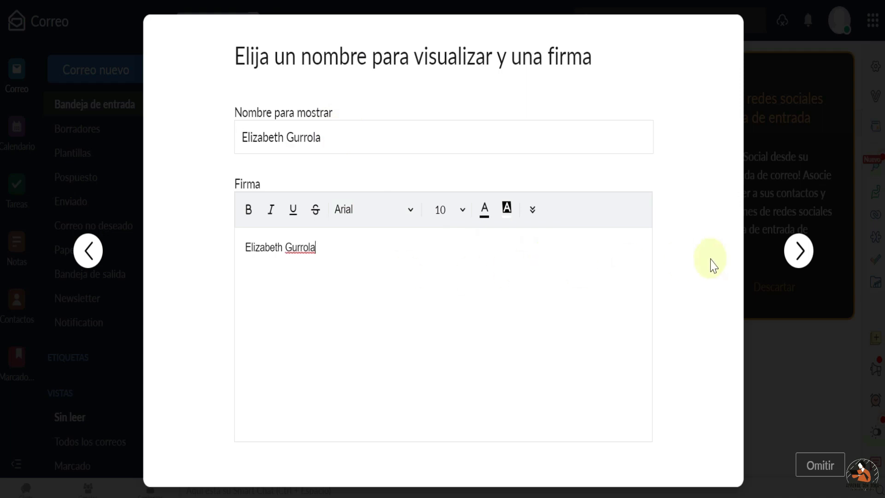
left_click(798, 253)
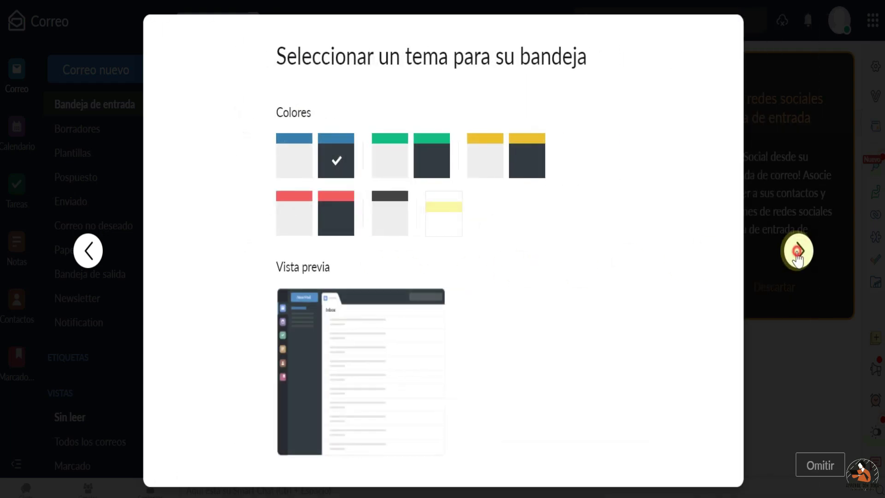
left_click(797, 251)
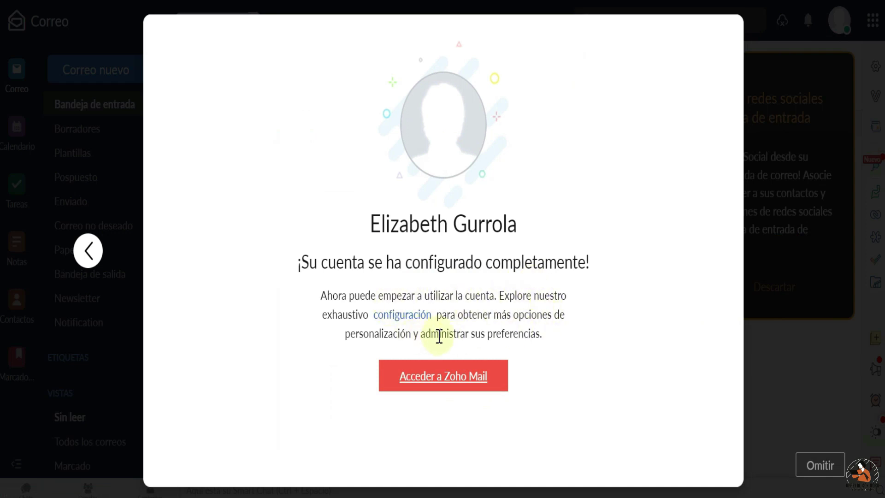
left_click(494, 380)
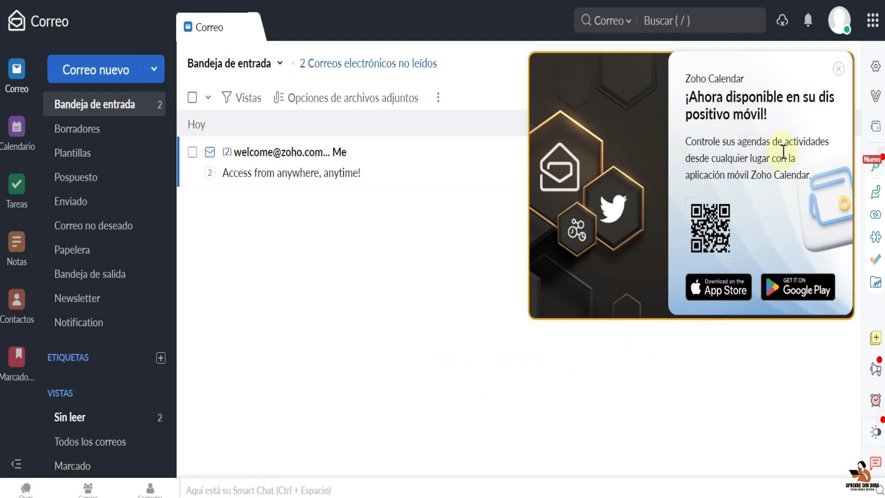
- Close the Zoho Calendar and Zoho Social promotions, then switch to Gmail
left_click(839, 69)
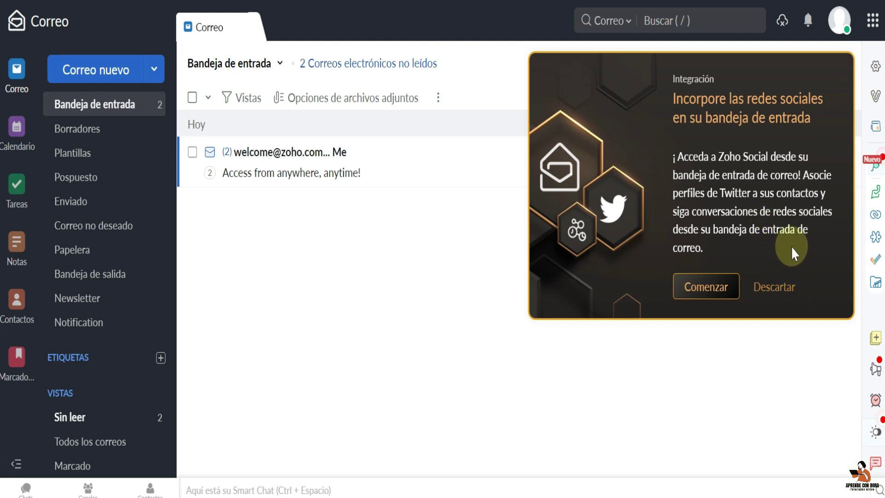
left_click(774, 288)
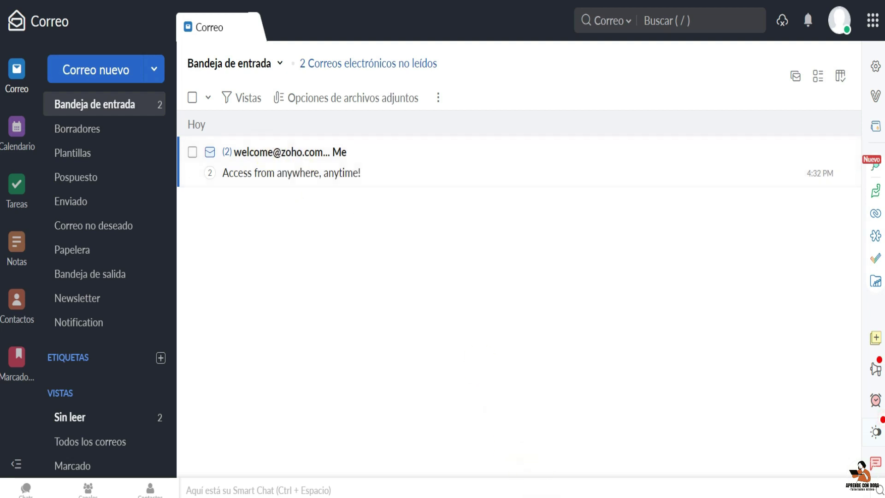
left_click(507, 488)
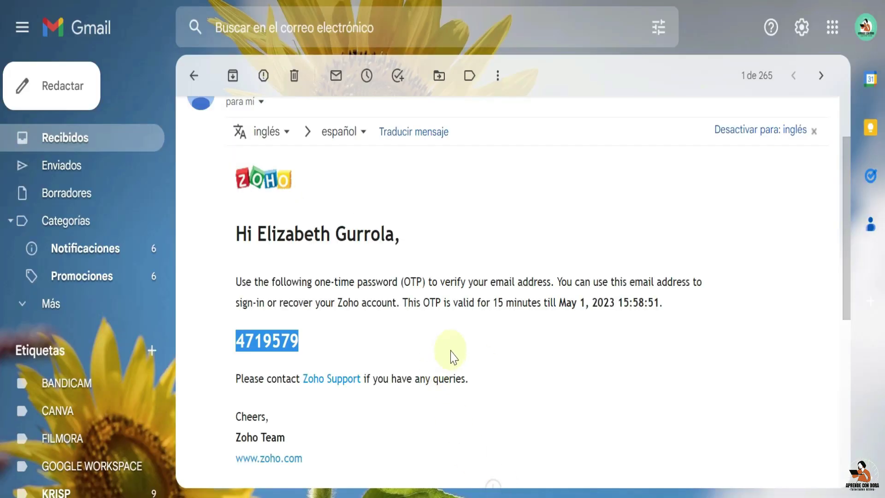
- Compose a Gmail message to the new Zoho admin address with subject TEST and body 'Hola como te'
left_click(63, 105)
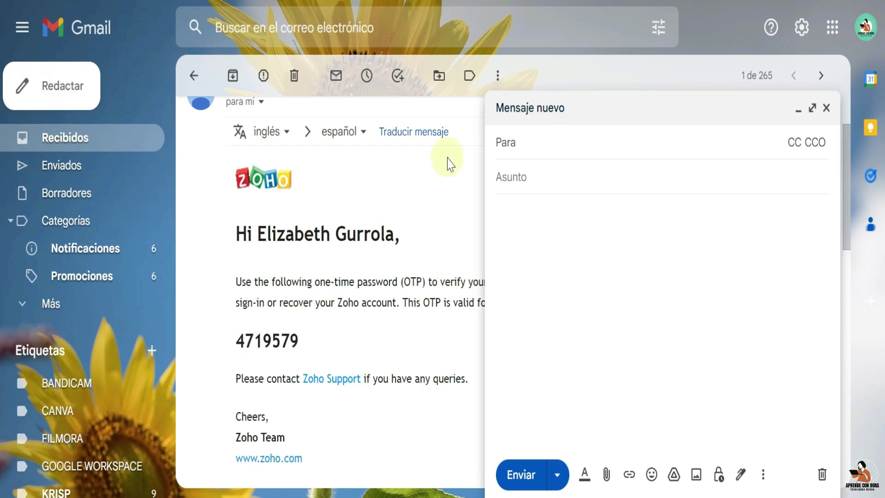
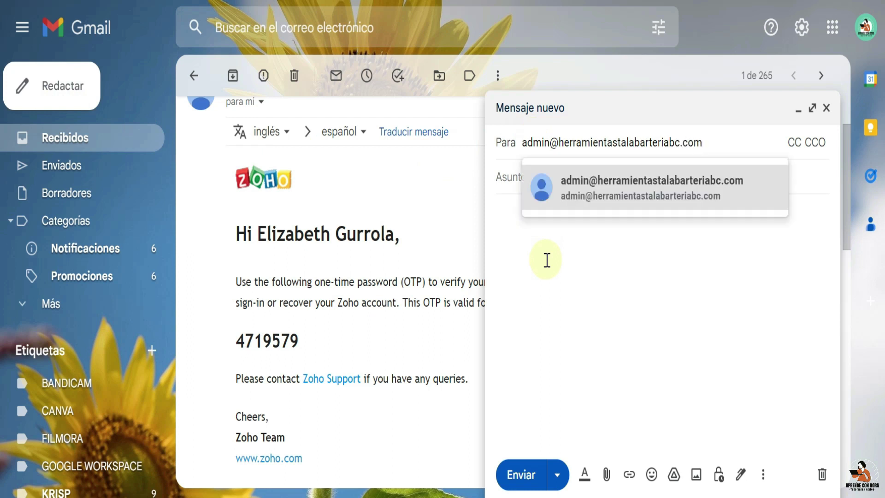
left_click(629, 202)
left_click(518, 200)
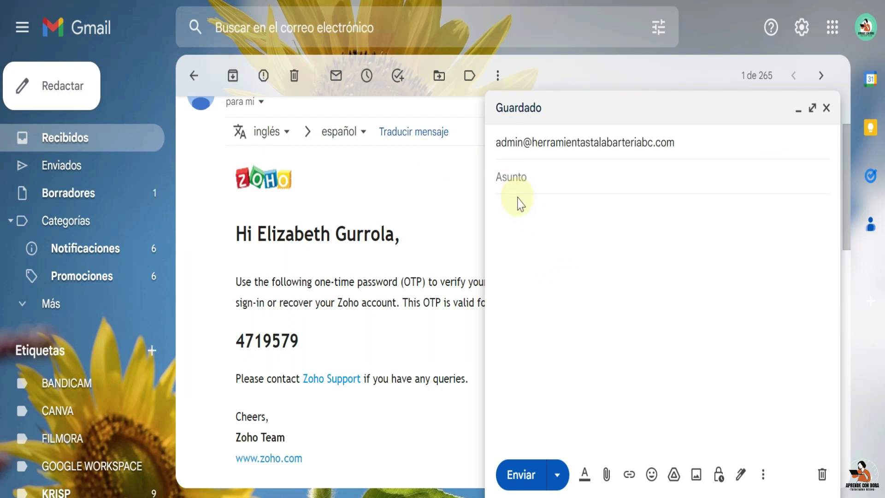
type("TEST")
left_click(521, 207)
type("Hola")
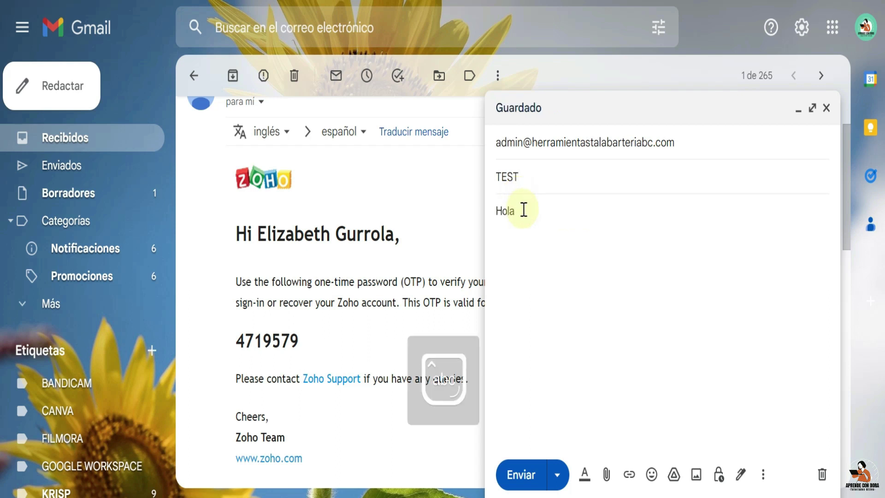